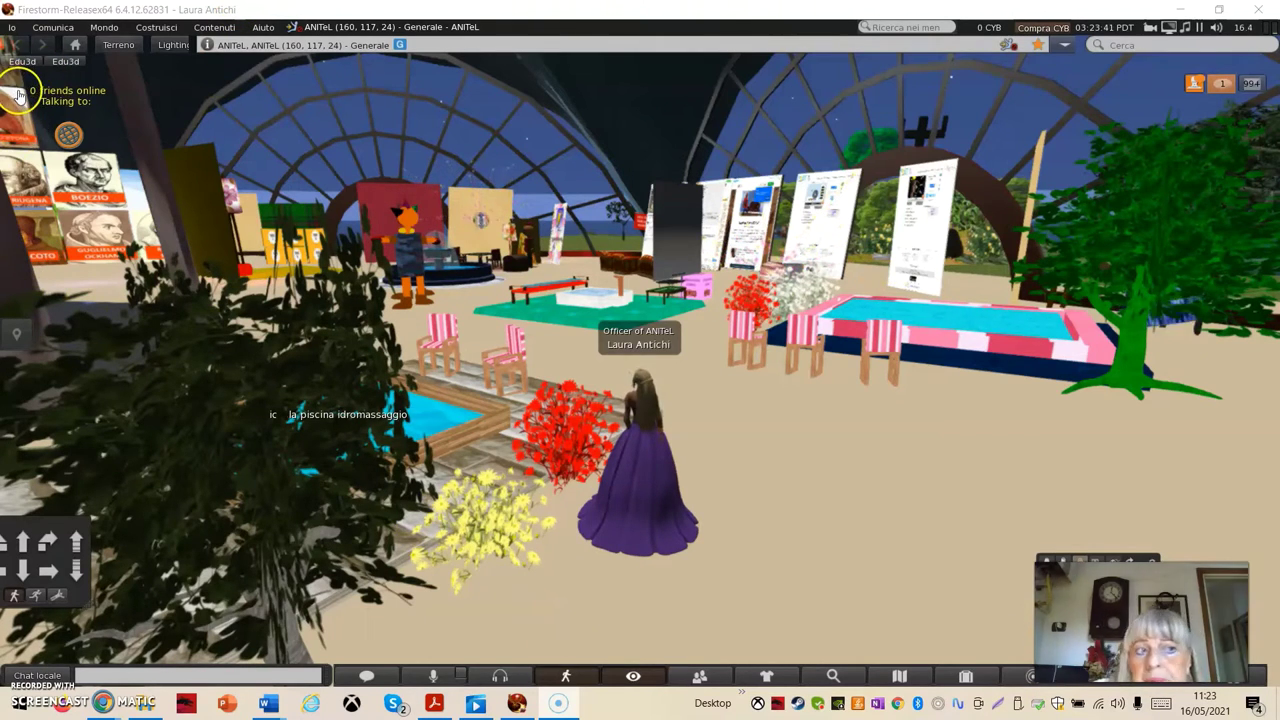
Step: Open the Fotografa snapshot window for the current scene
left_click(12, 28)
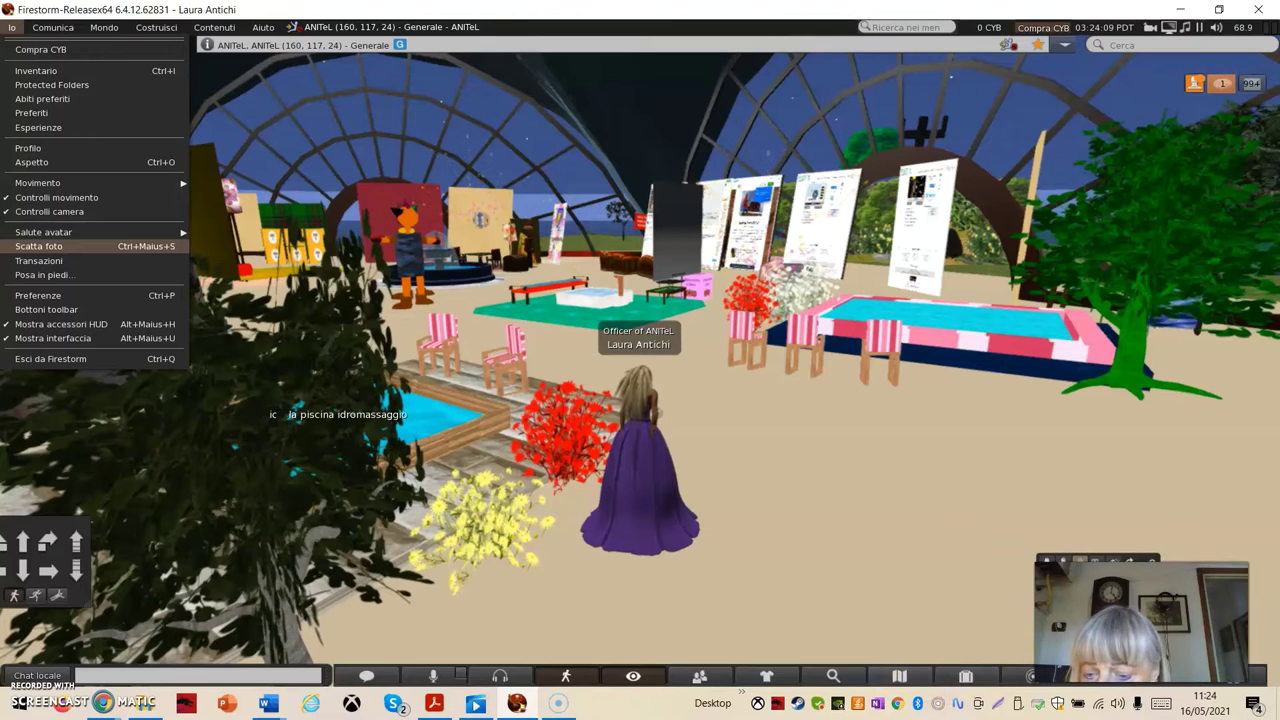
left_click(1045, 590)
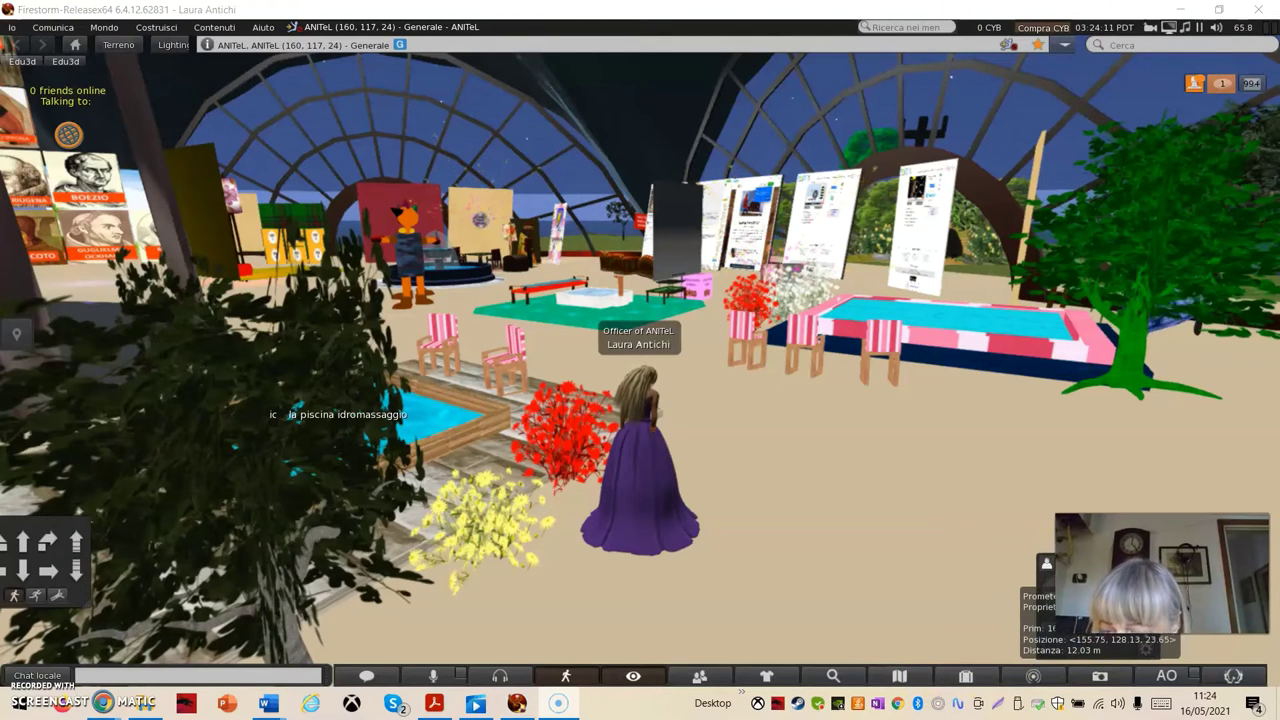
left_click(1101, 681)
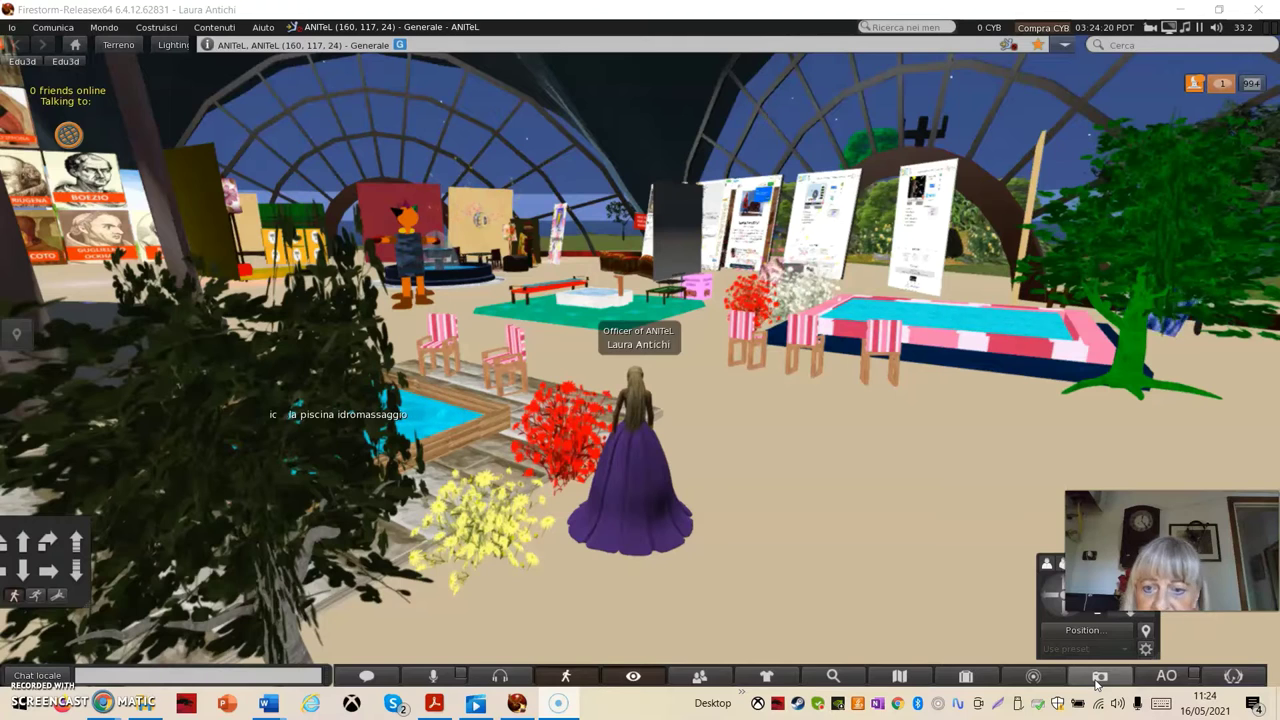
left_click(1099, 677)
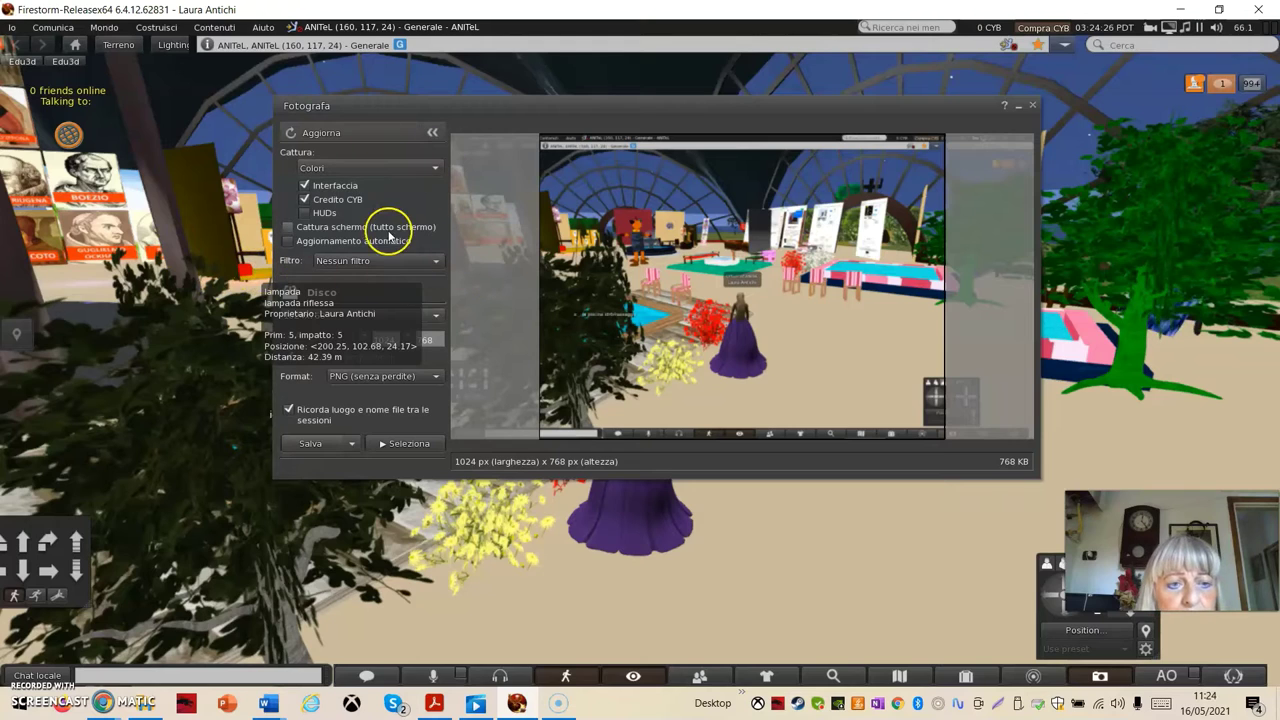
Step: View the capture type options, and switch the inclusion of HUDs in the snapshot on and off again
left_click(436, 170)
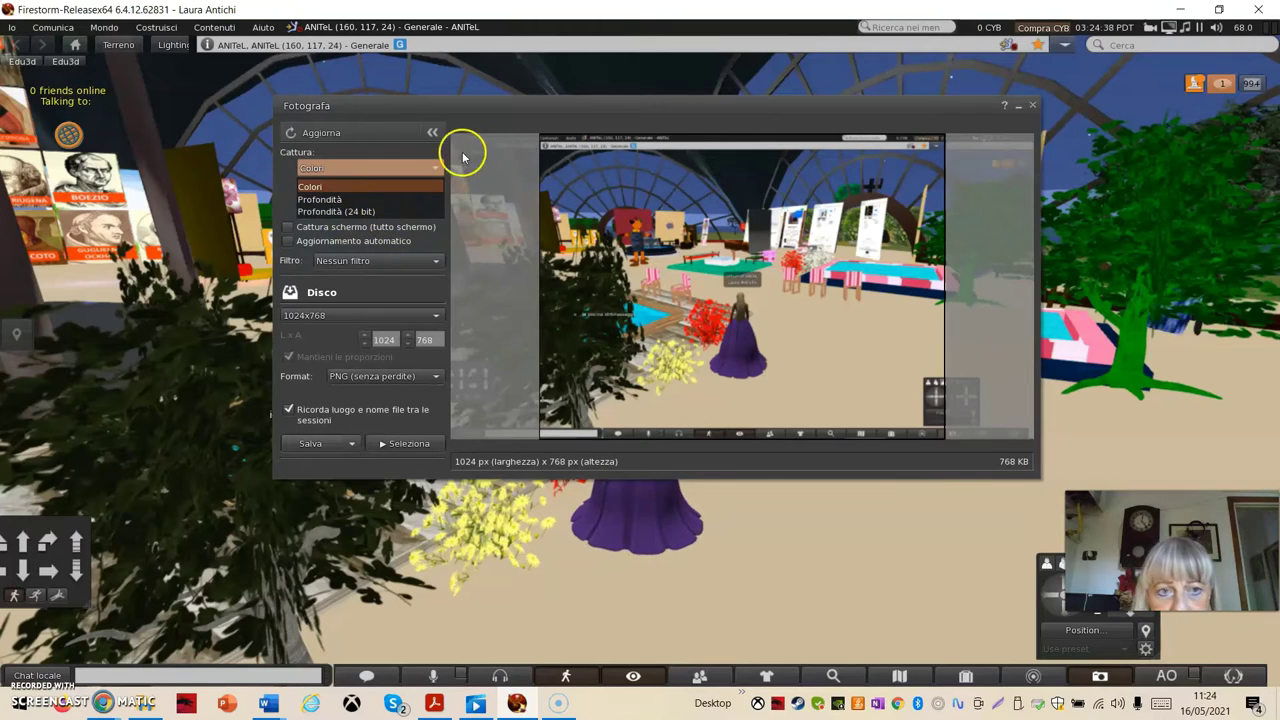
left_click(526, 112)
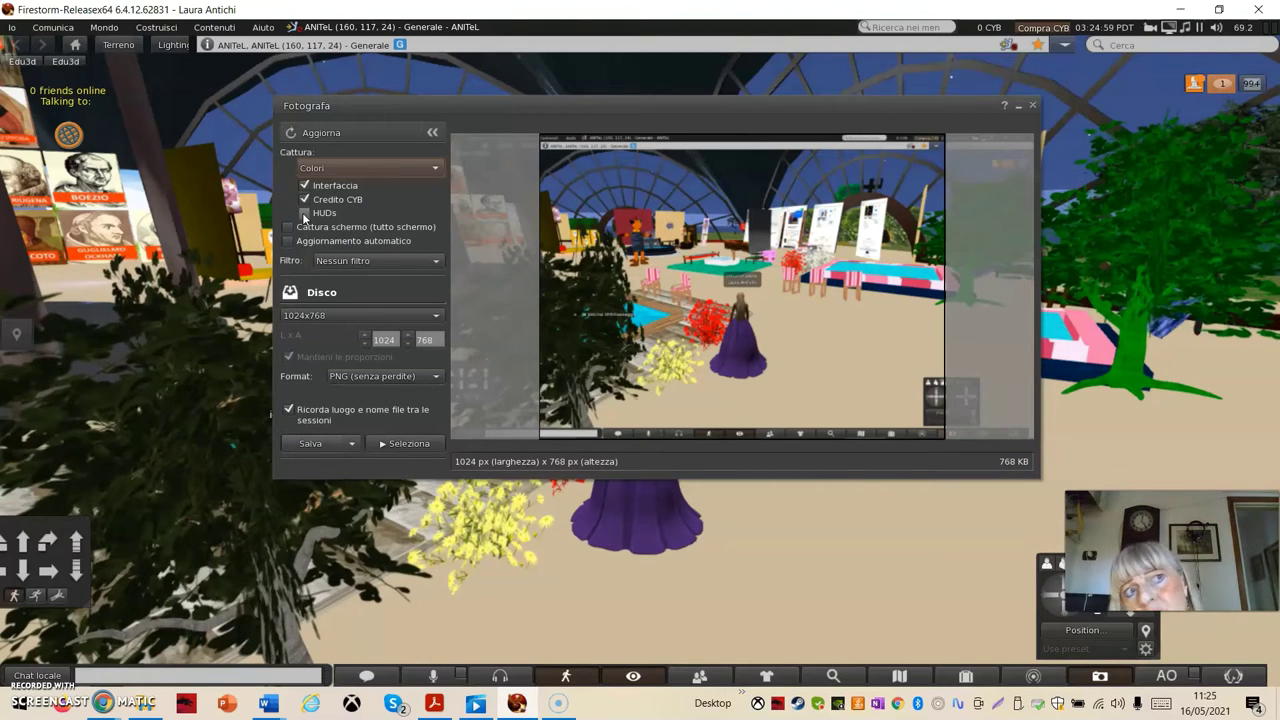
left_click(305, 214)
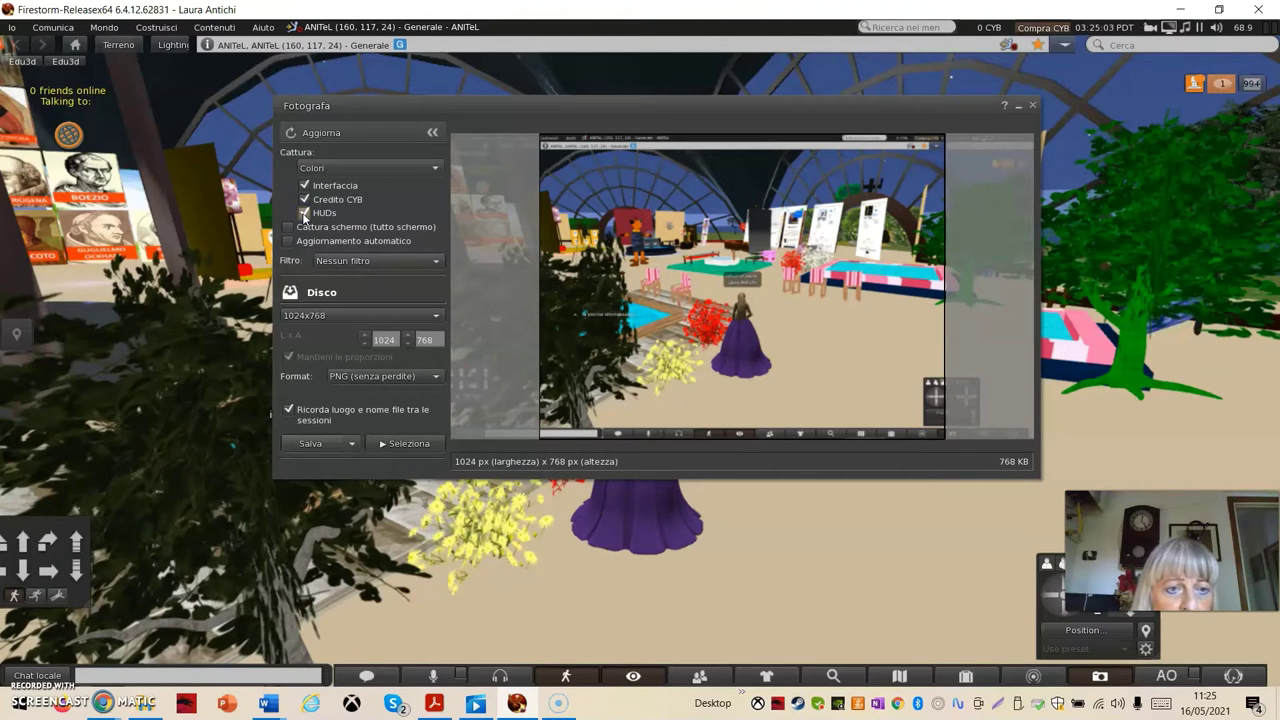
left_click(305, 214)
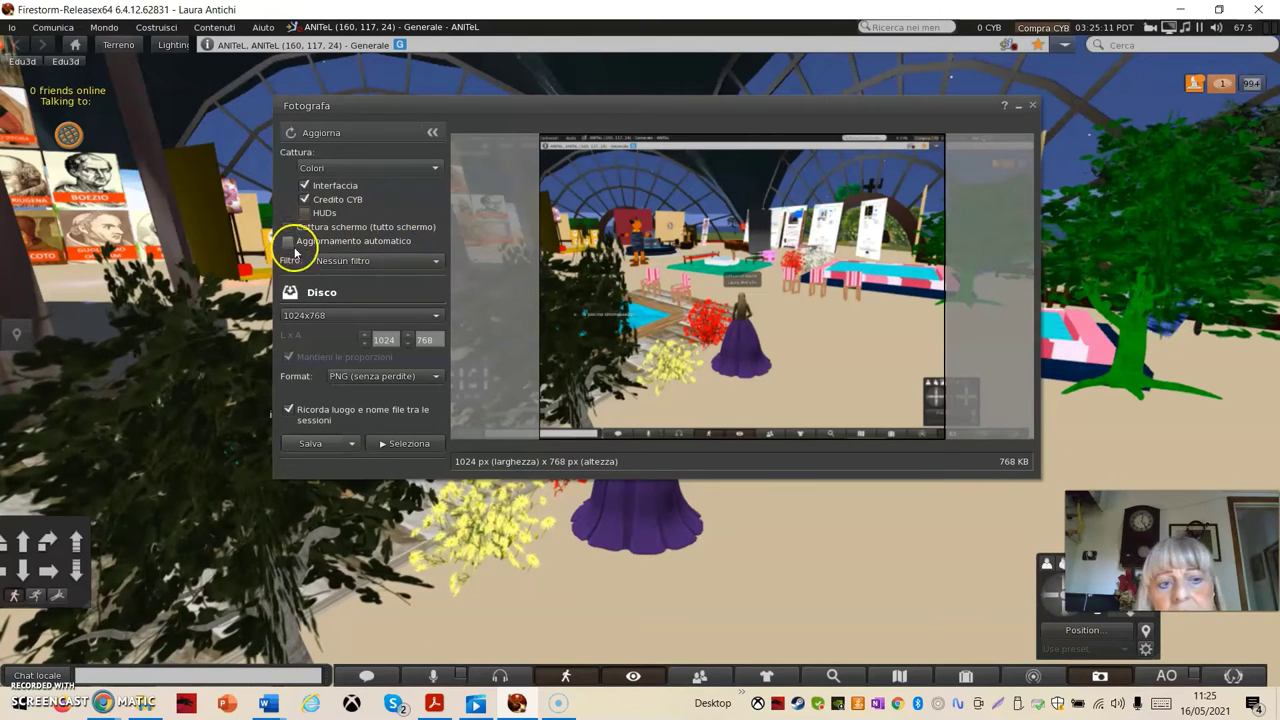
Step: Preview the snapshot with the Bad Trip, Affila, Blown Highlights and Faretto filters in turn
left_click(438, 262)
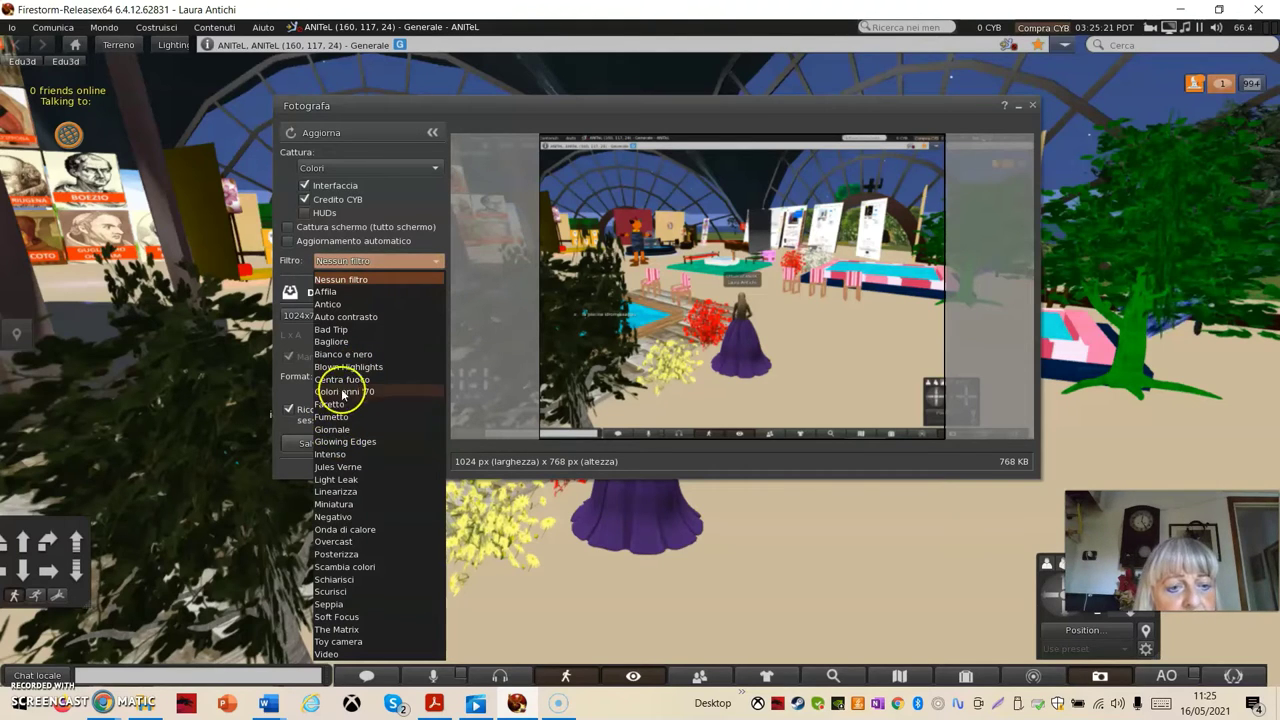
left_click(332, 329)
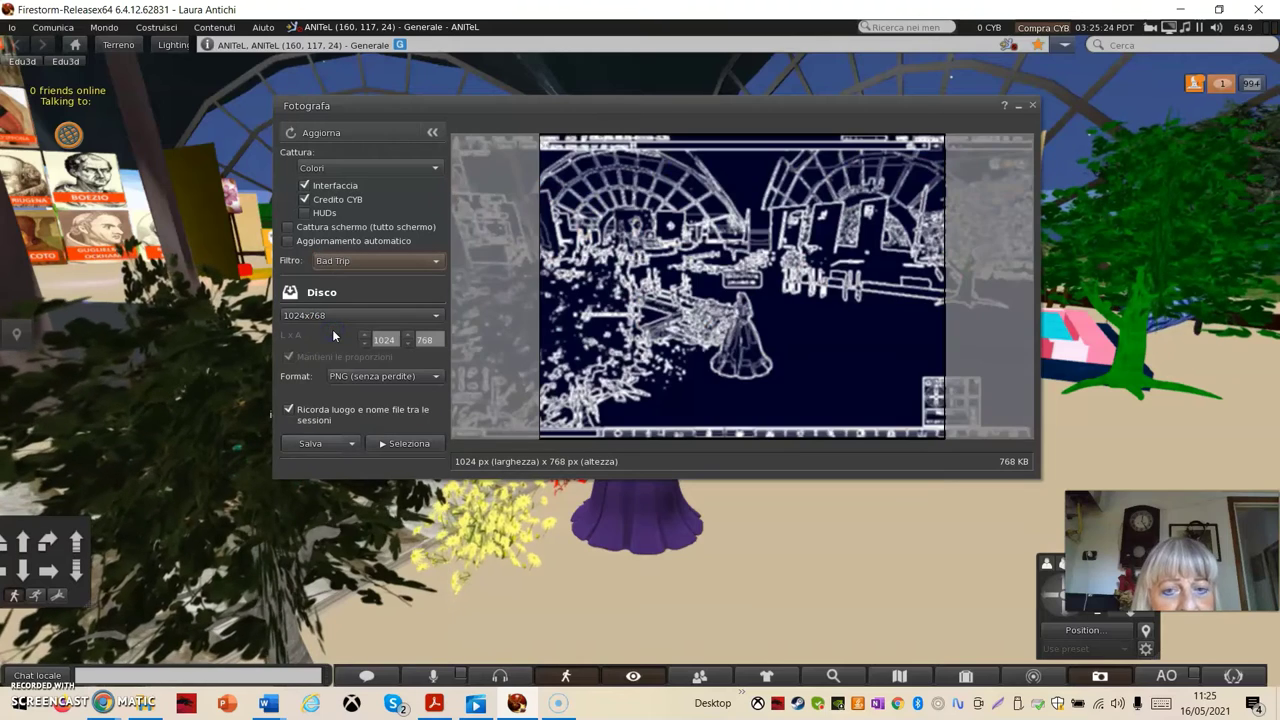
left_click(429, 262)
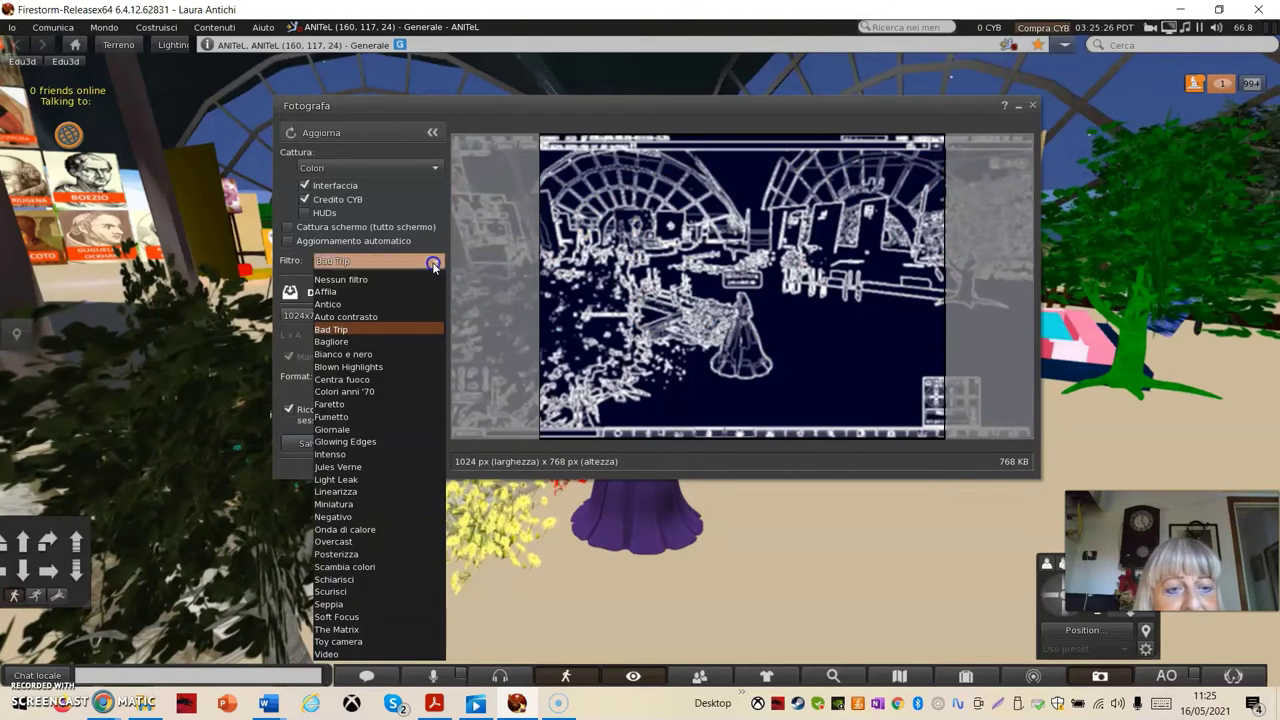
left_click(330, 291)
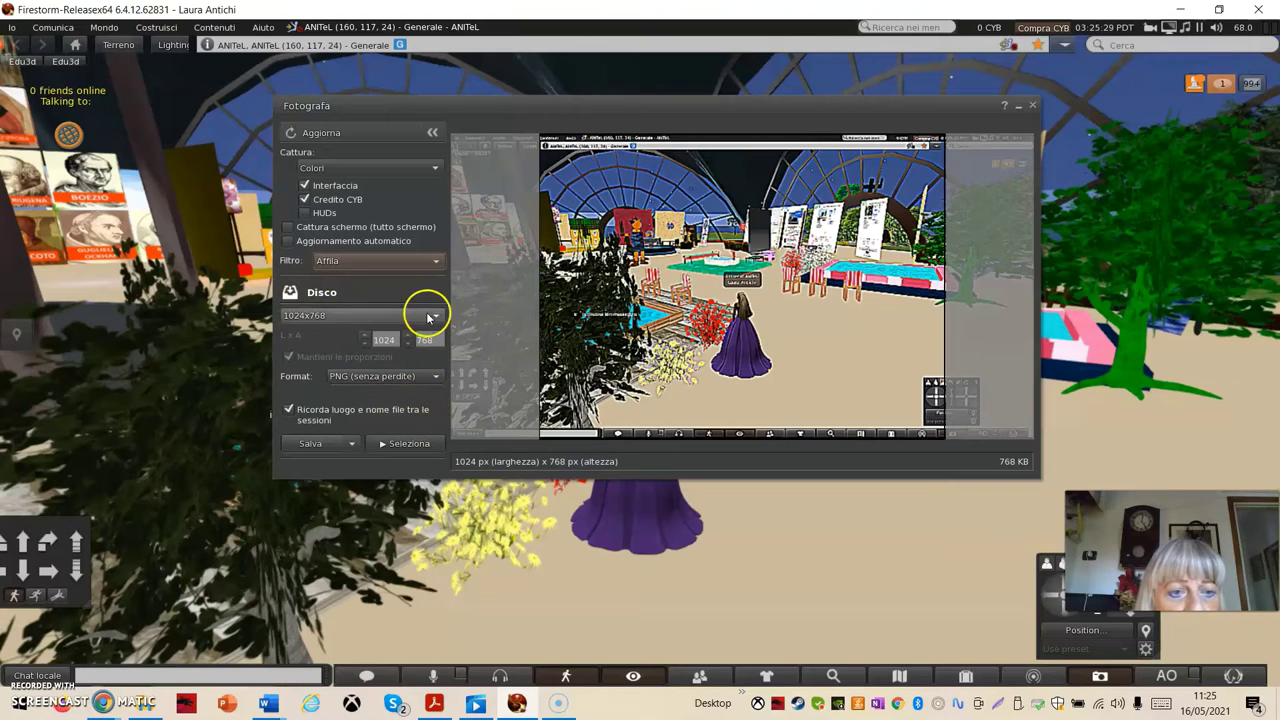
left_click(435, 263)
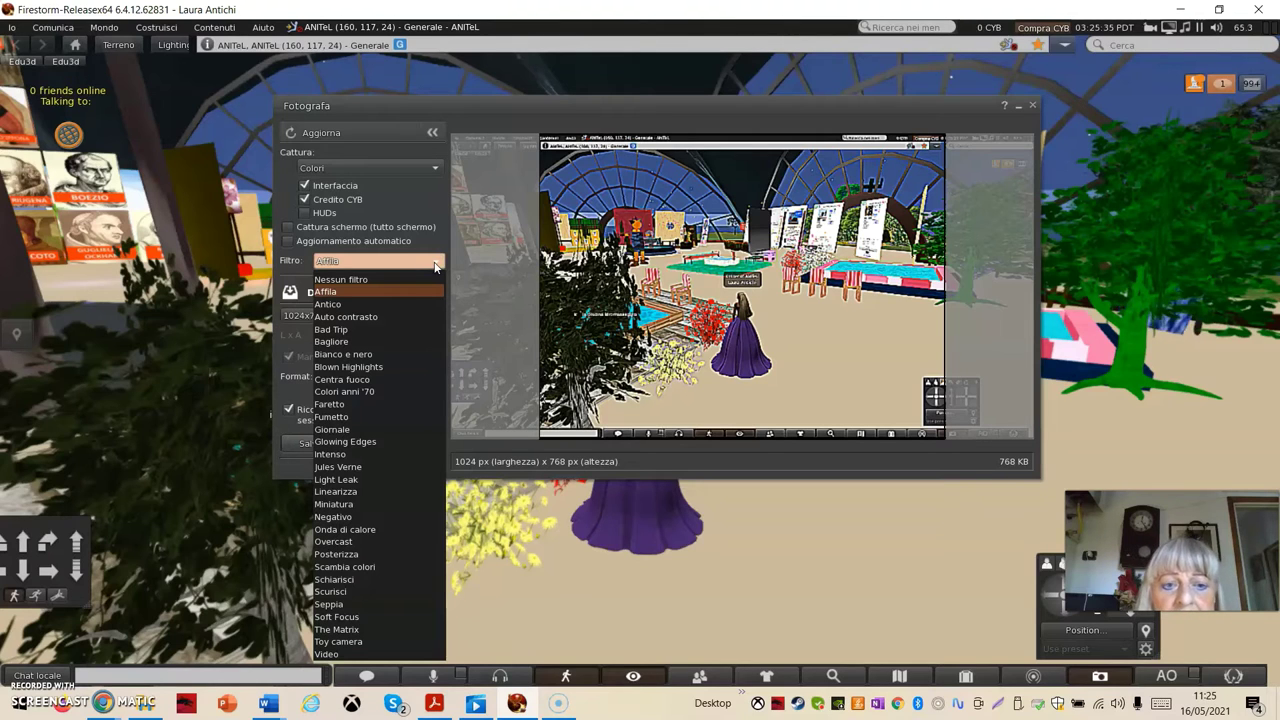
left_click(358, 368)
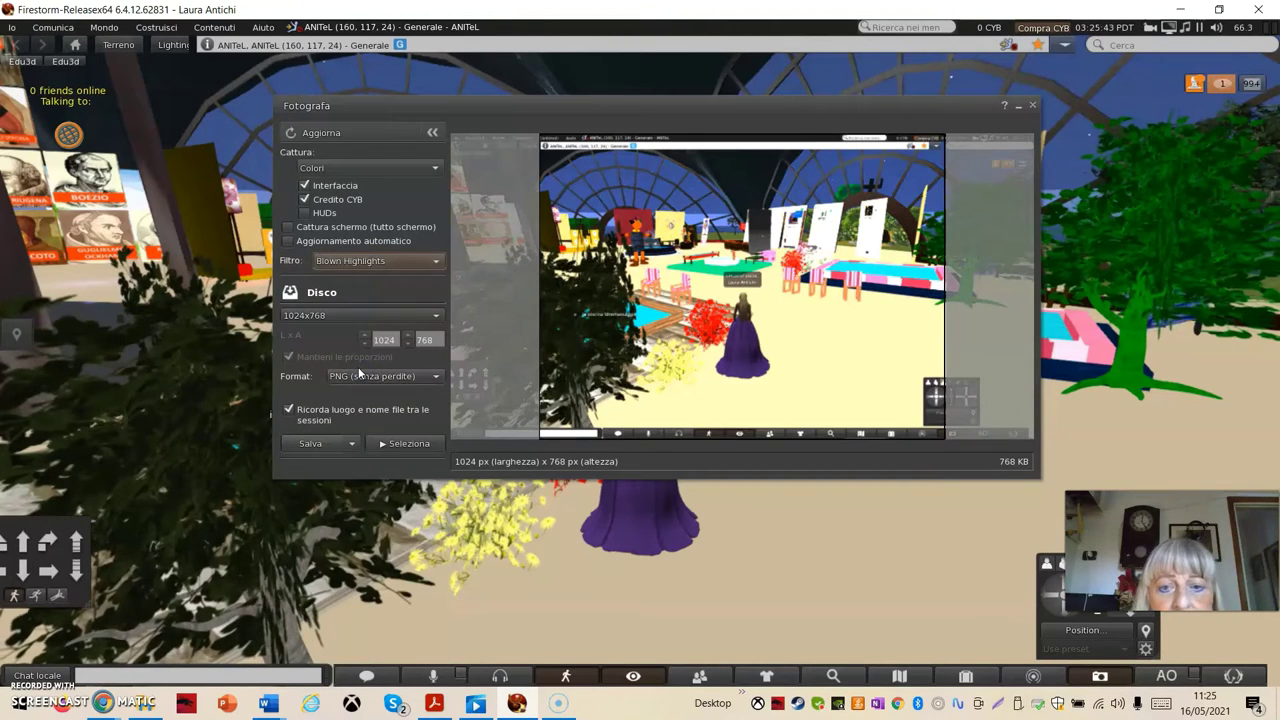
left_click(437, 261)
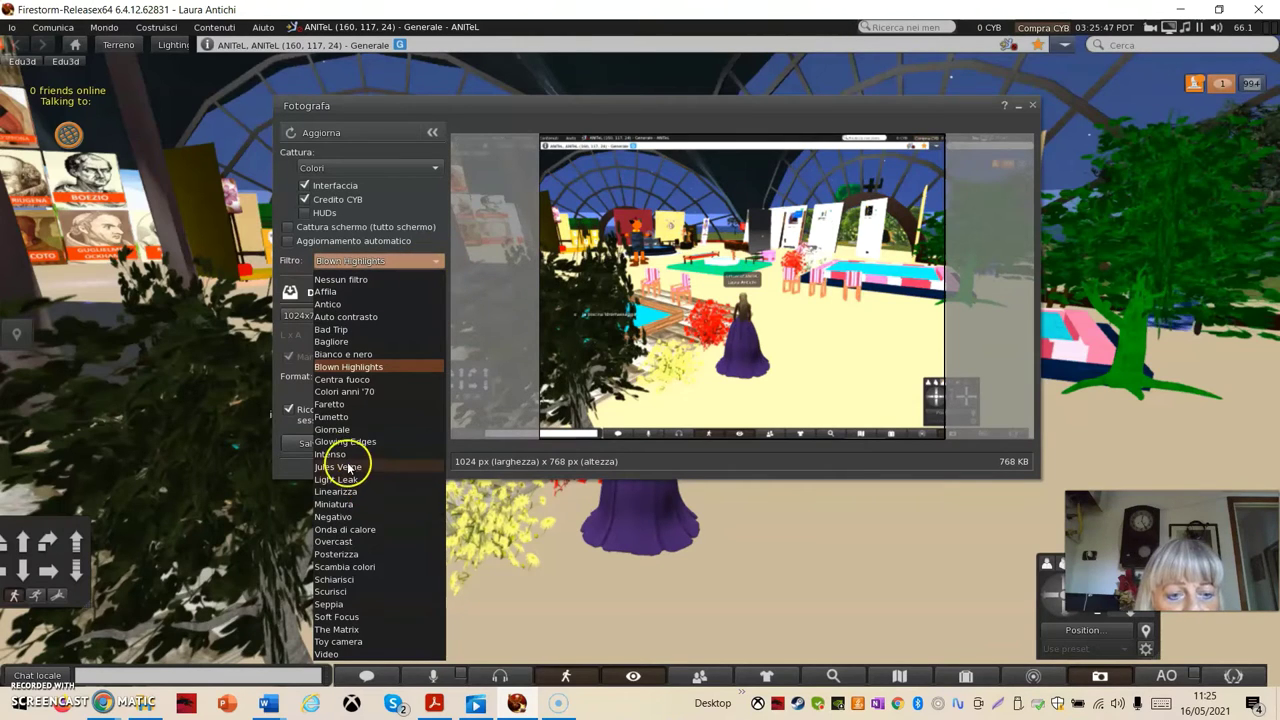
left_click(329, 405)
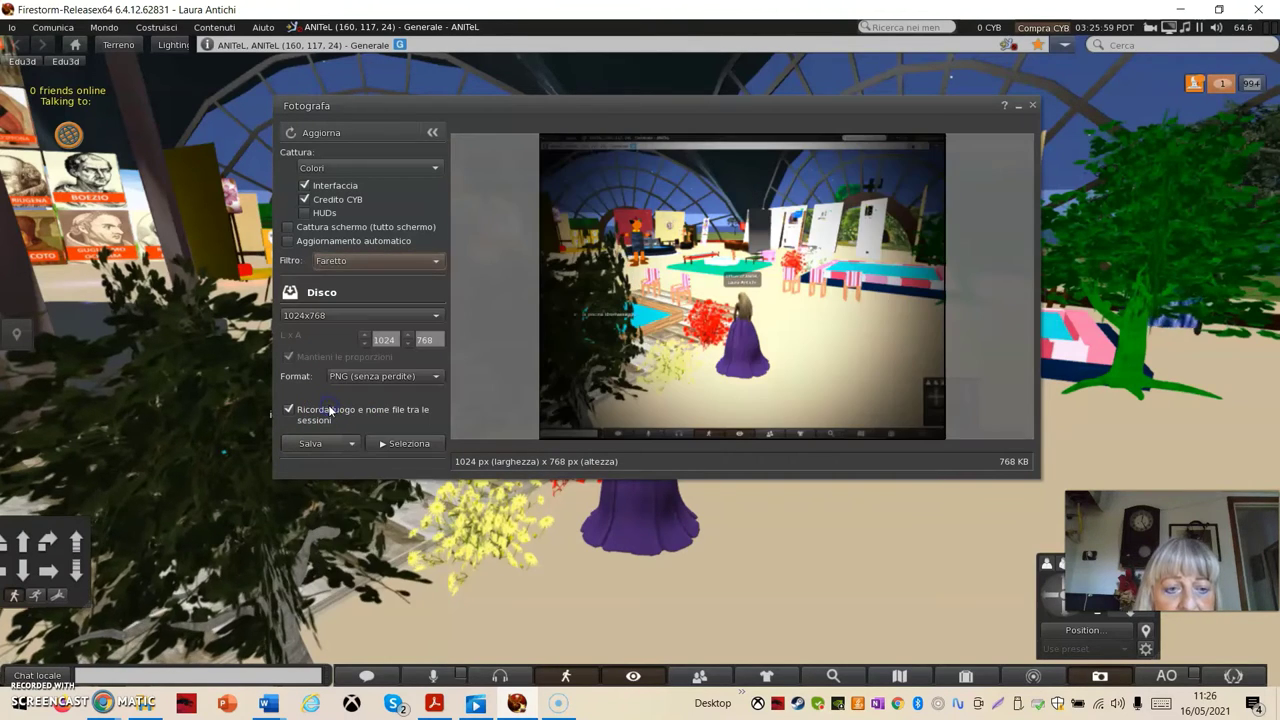
Step: Switch the snapshot filter back to Affila and reset it to Nessun filtro
left_click(434, 261)
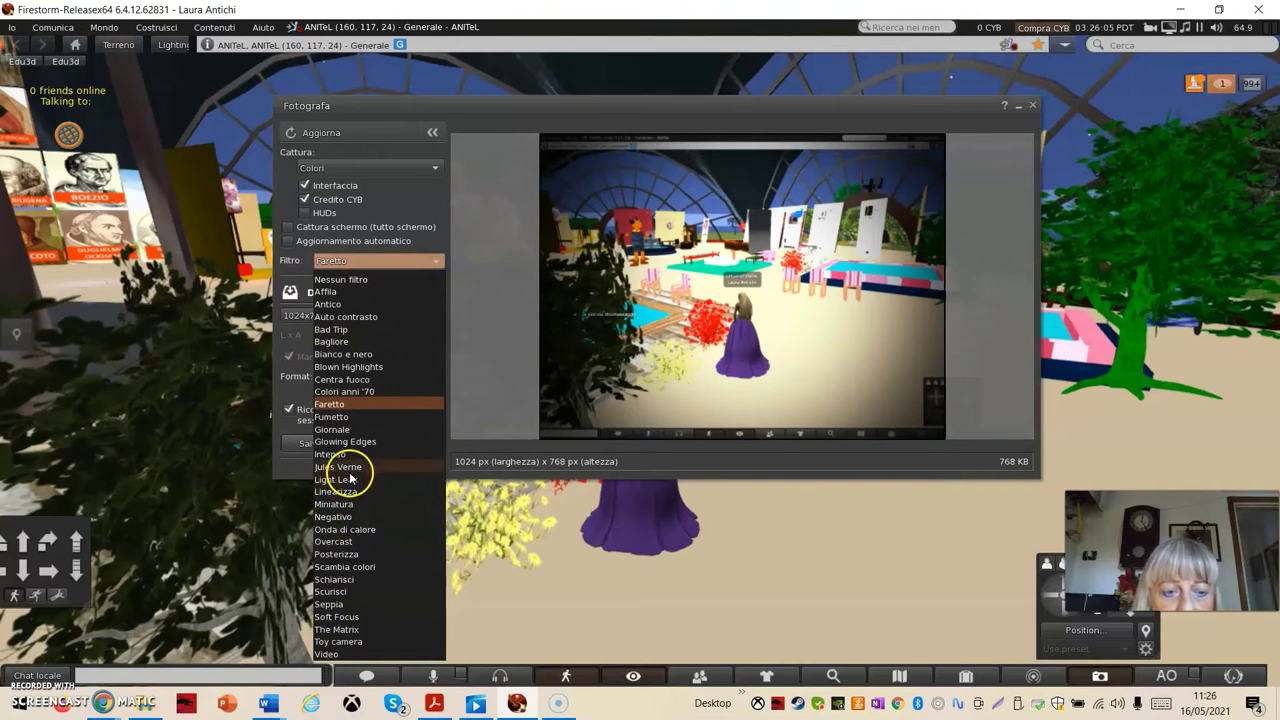
left_click(437, 262)
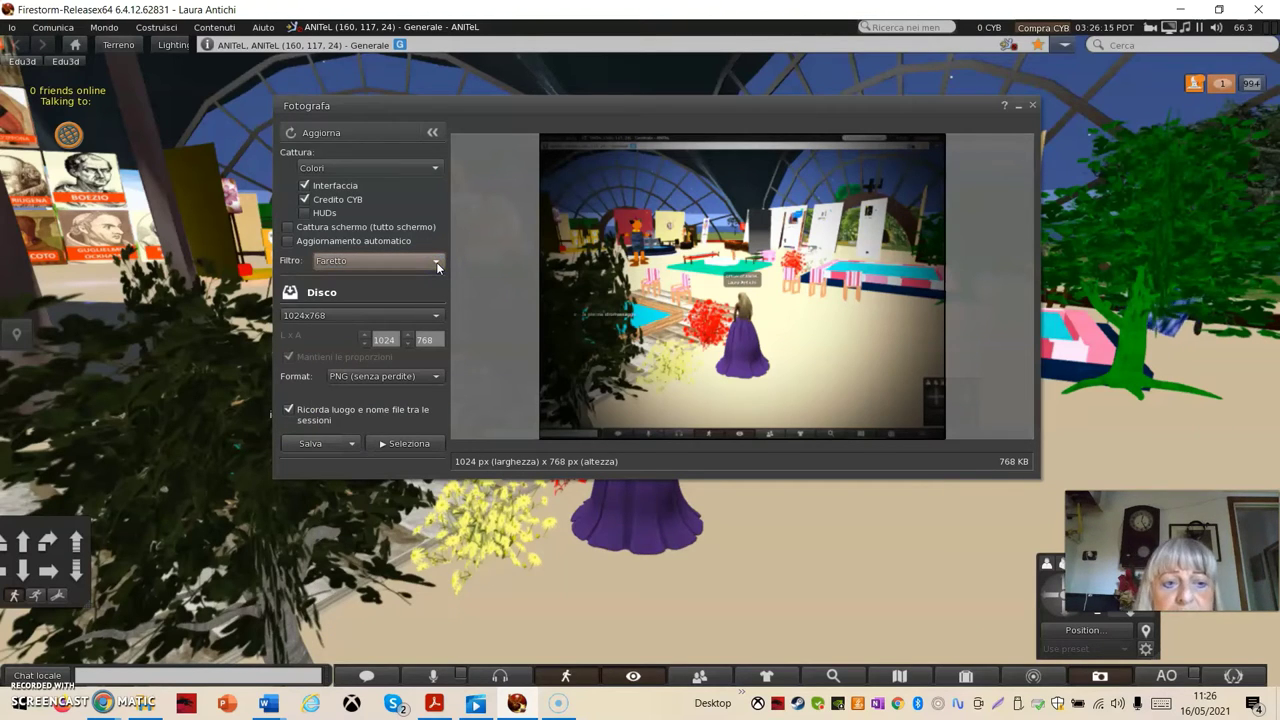
left_click(437, 262)
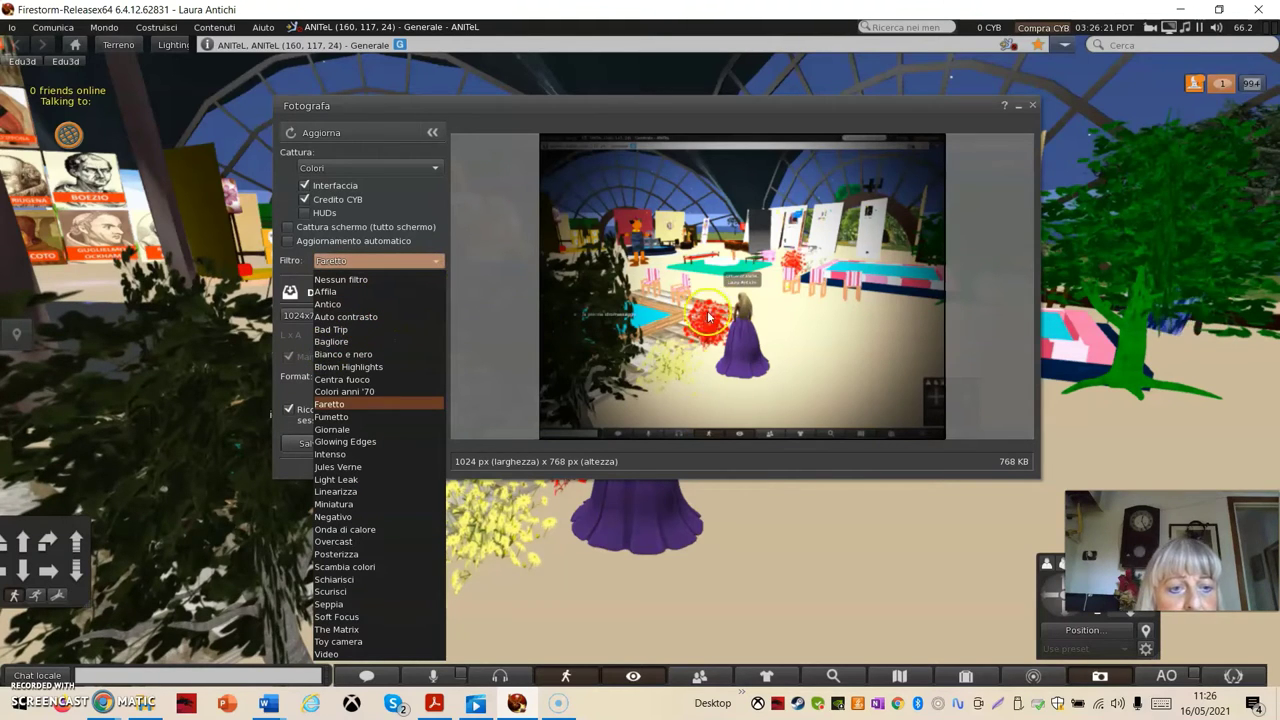
left_click(330, 292)
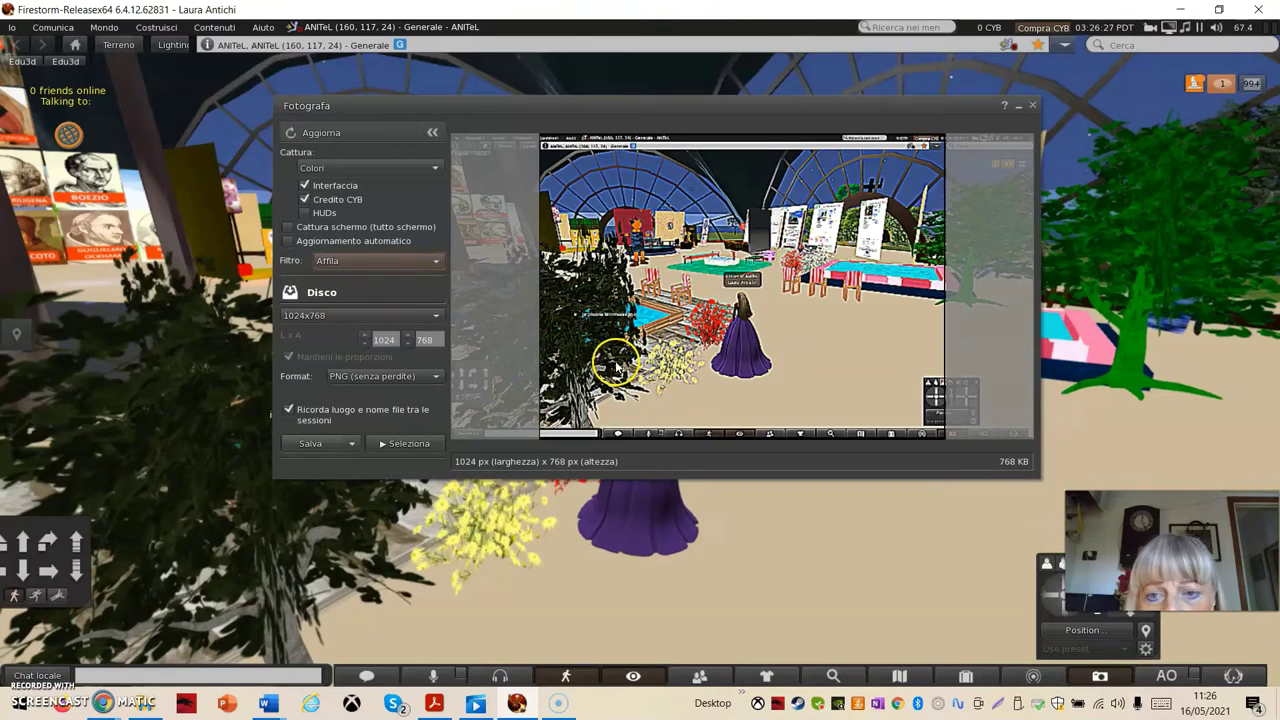
left_click(437, 263)
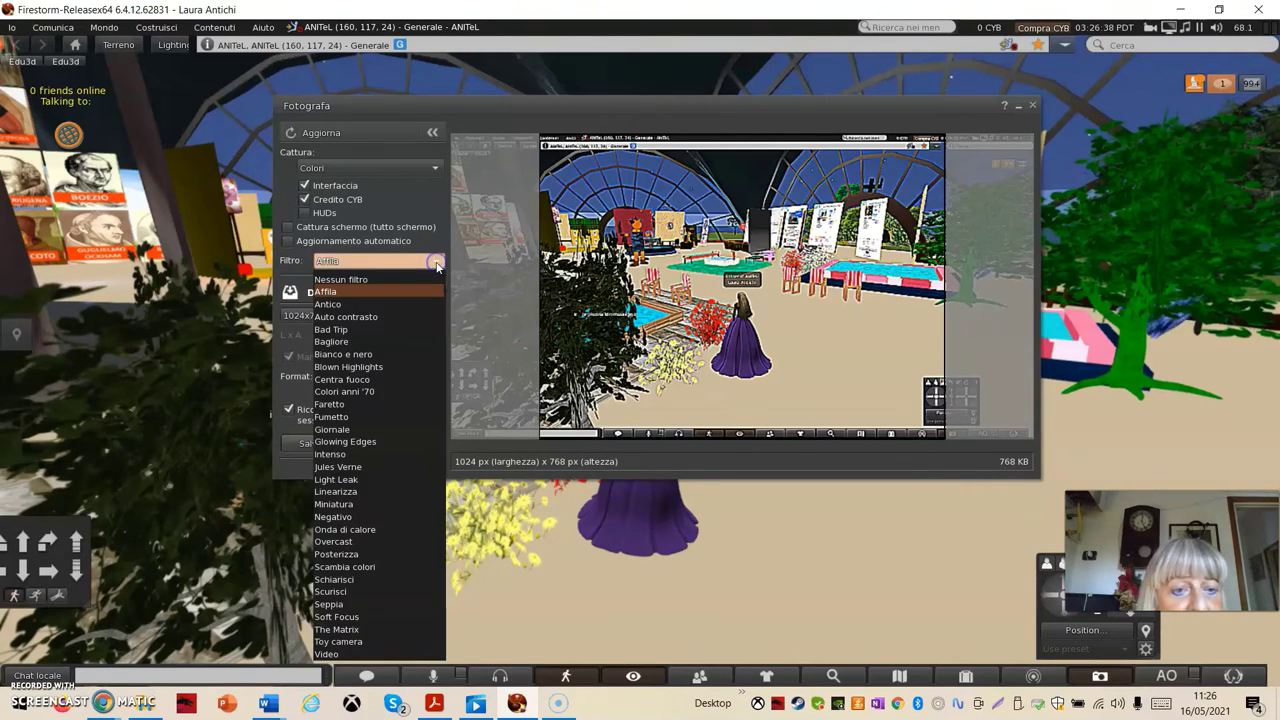
left_click(341, 279)
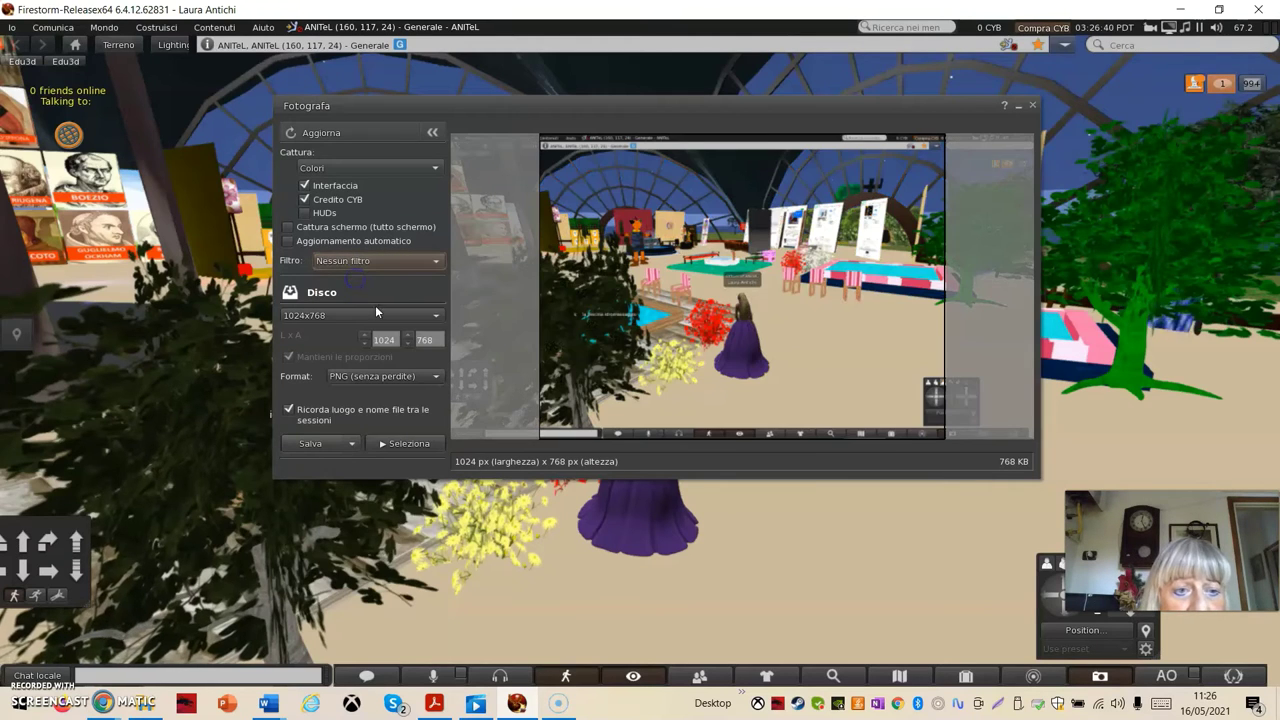
Step: Apply the Blown Highlights filter to the snapshot
left_click(434, 262)
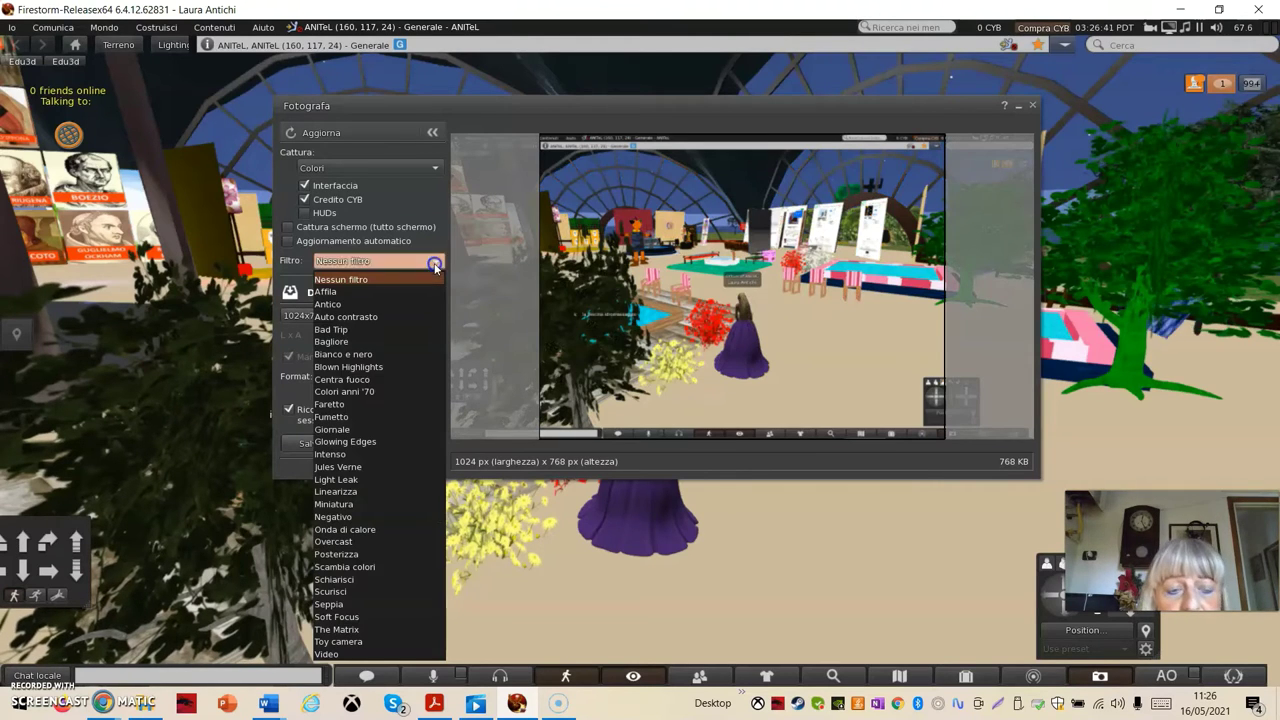
left_click(366, 370)
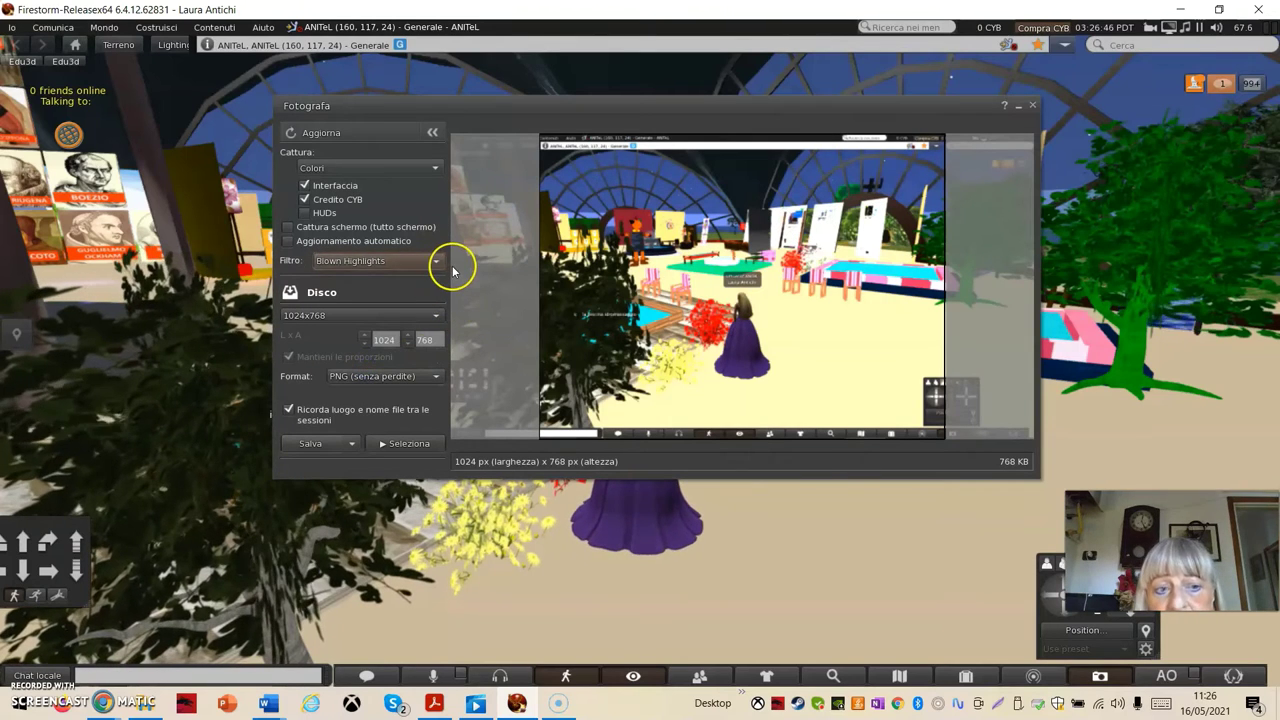
Step: Review the available image sizes and file formats for saving the snapshot to disk
left_click(435, 318)
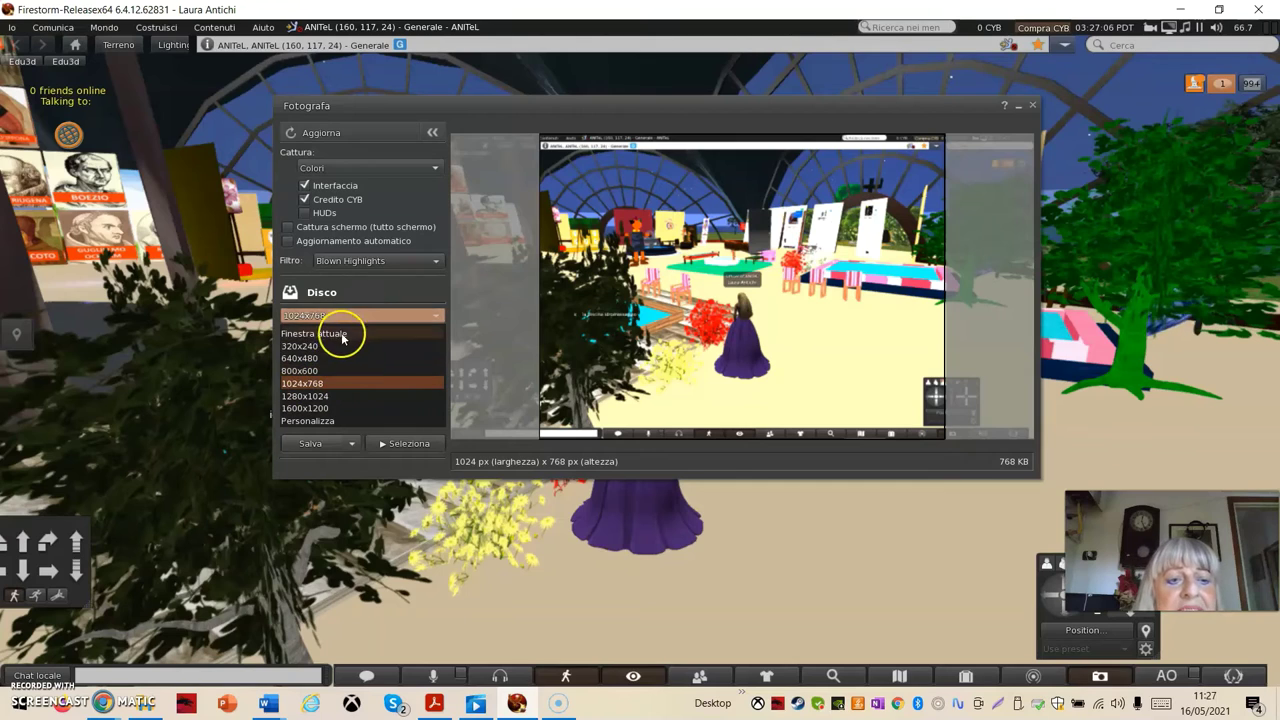
left_click(397, 288)
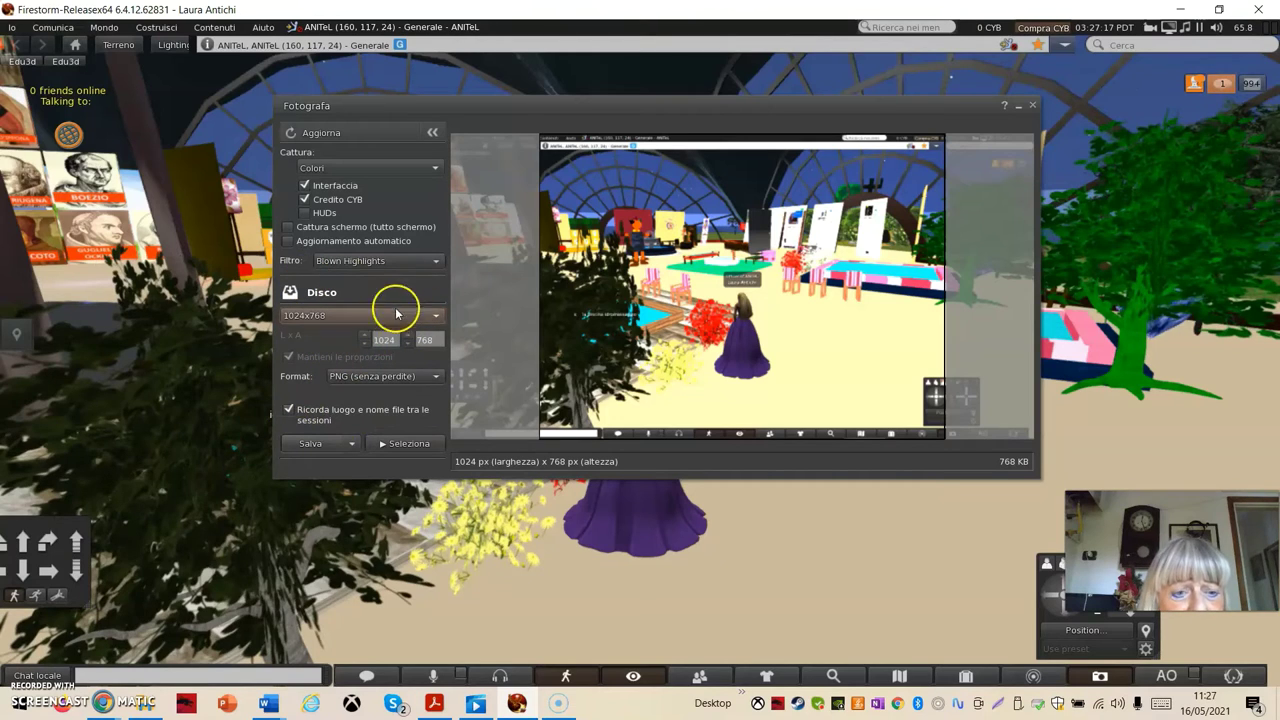
left_click(434, 378)
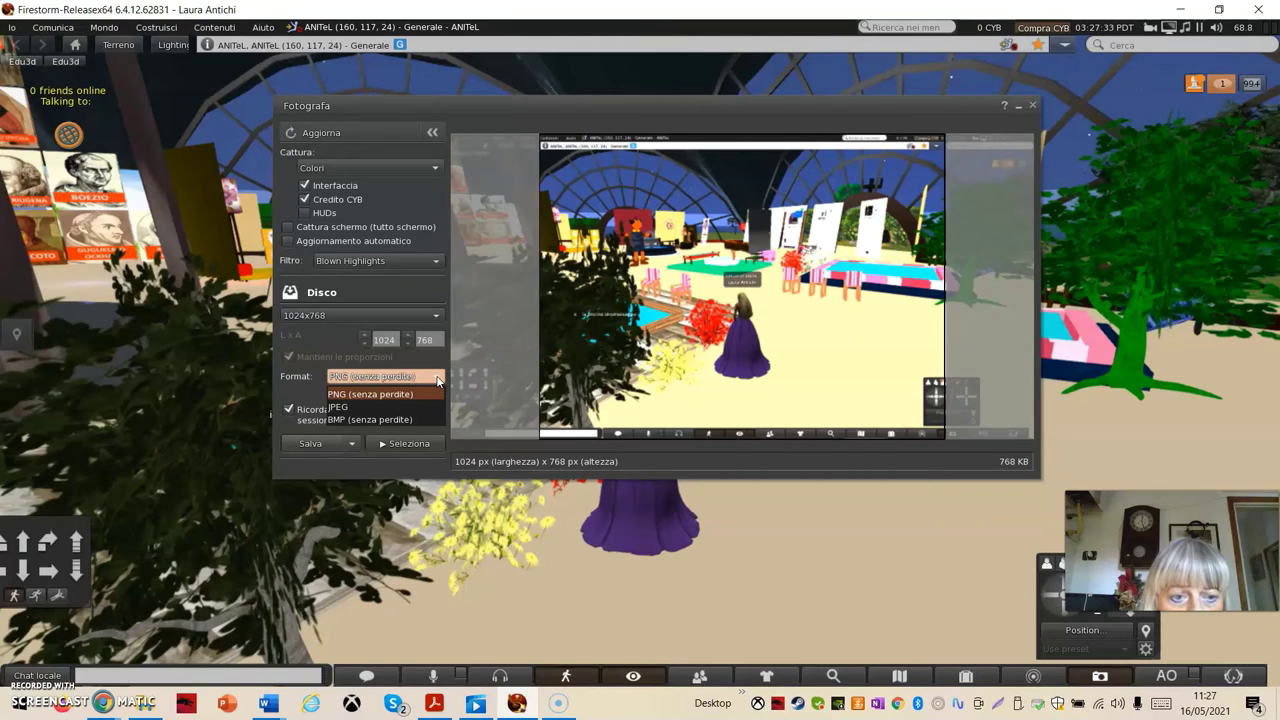
left_click(425, 396)
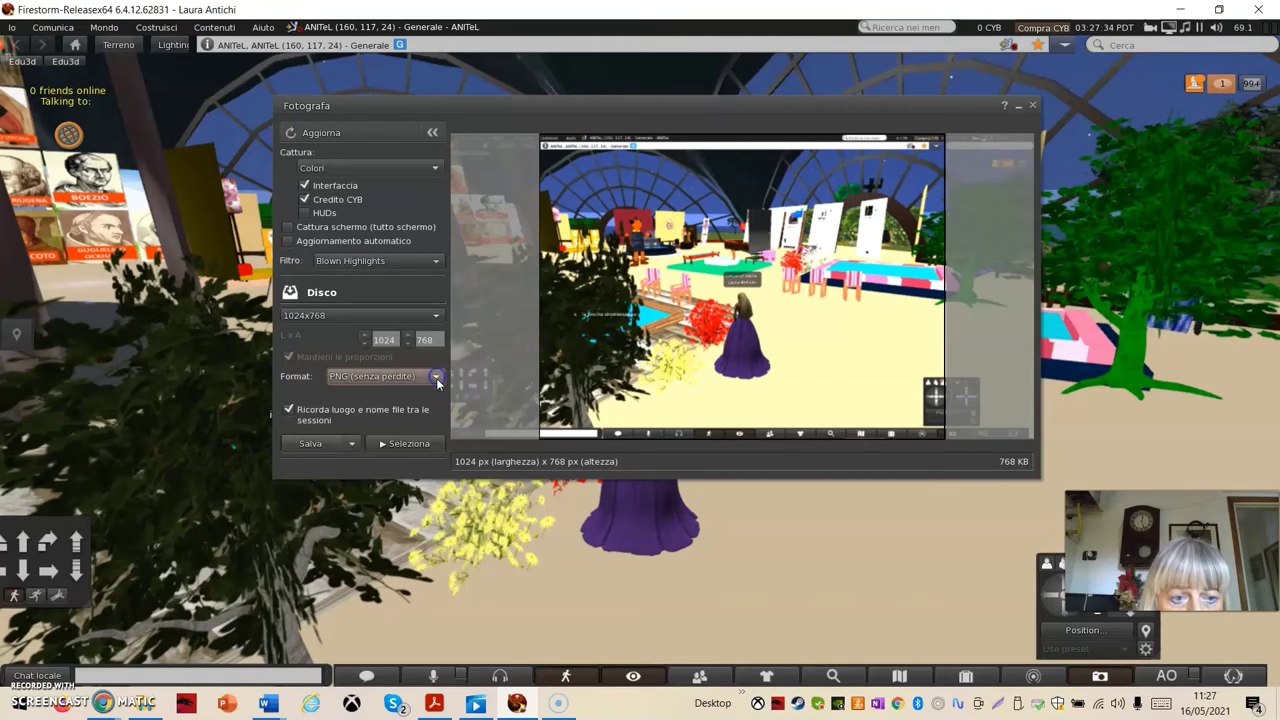
Step: Open the save-as dialog for the snapshot and close it without saving
left_click(351, 446)
left_click(321, 475)
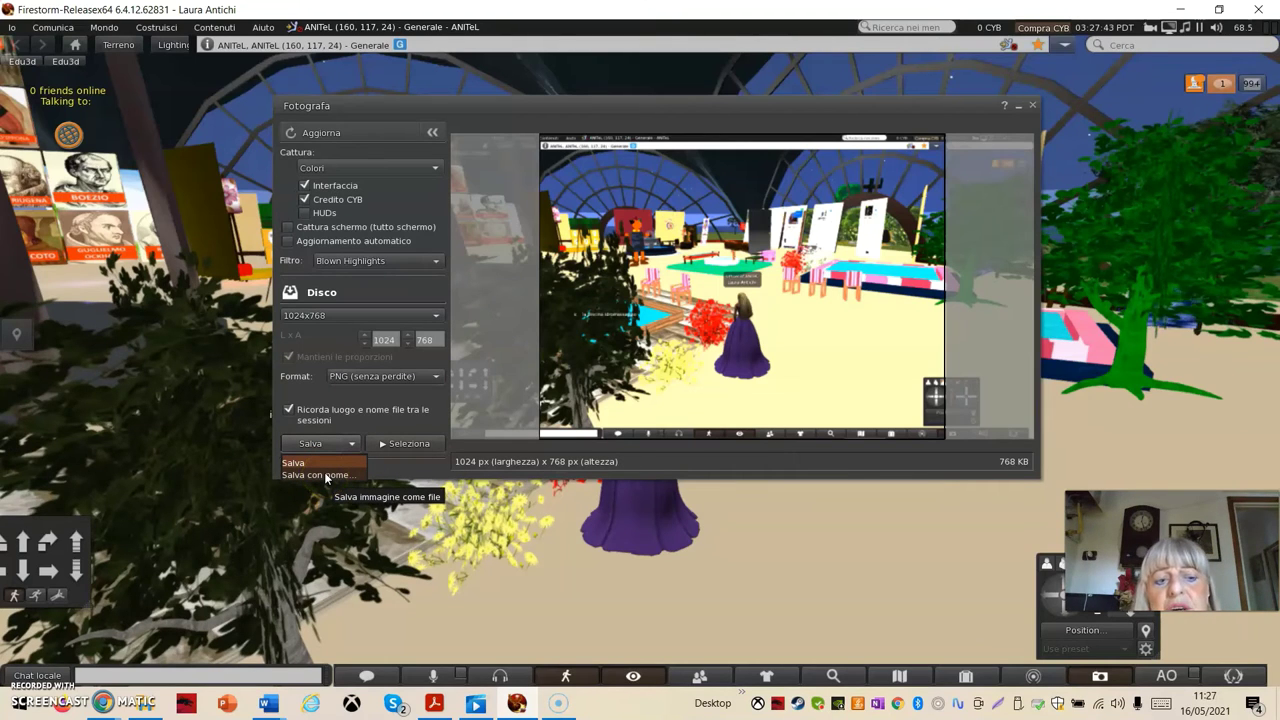
left_click(324, 473)
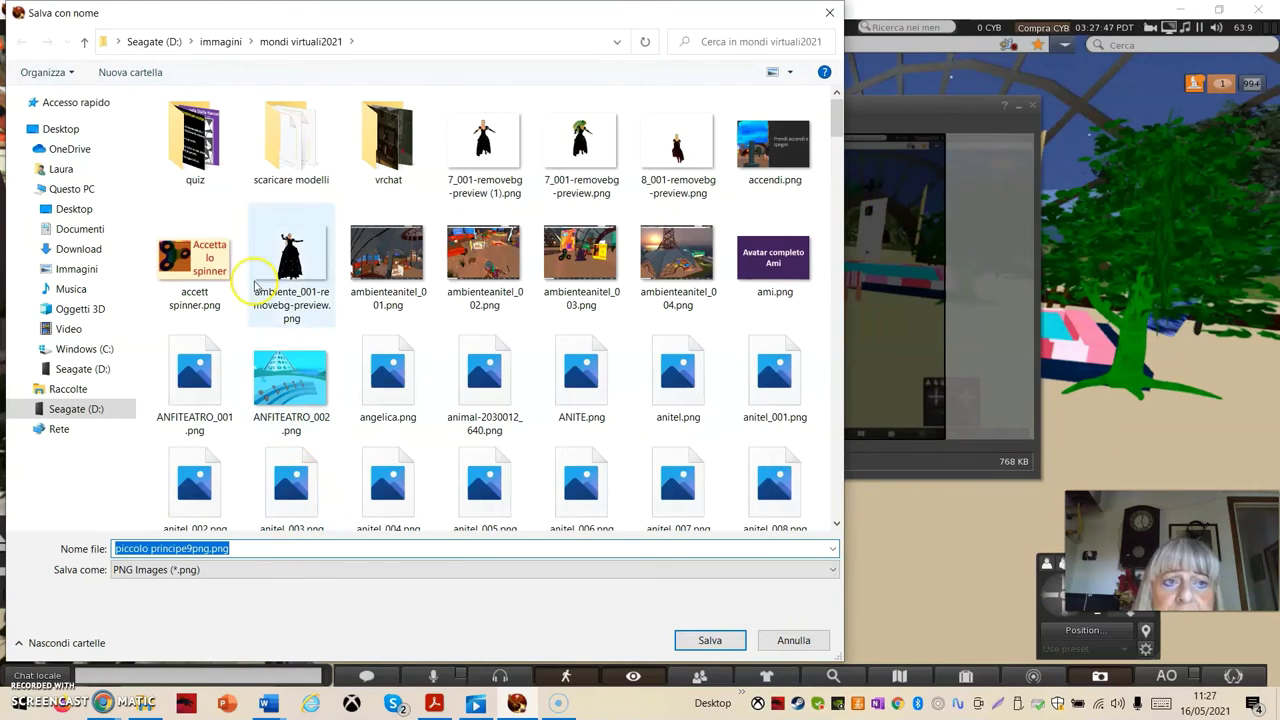
left_click(830, 16)
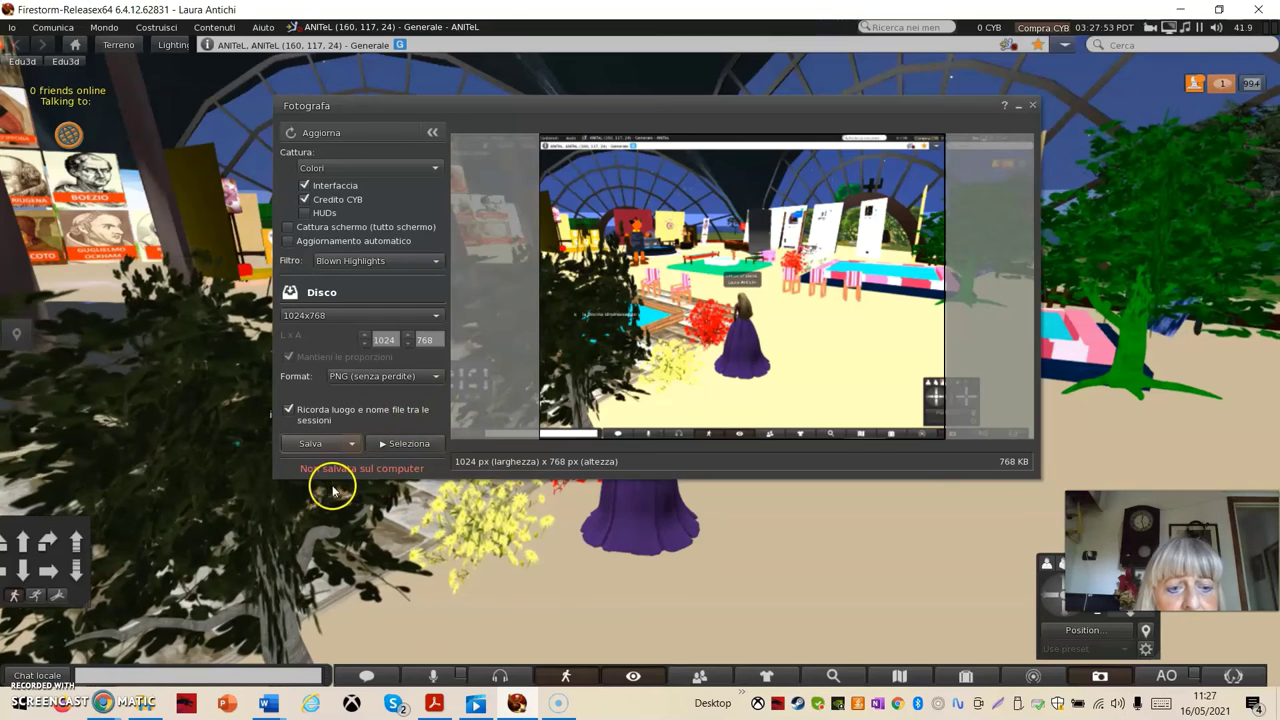
Step: Return to the snapshot's destination choices and review the capture types and the Flickr and e-mail options
left_click(381, 444)
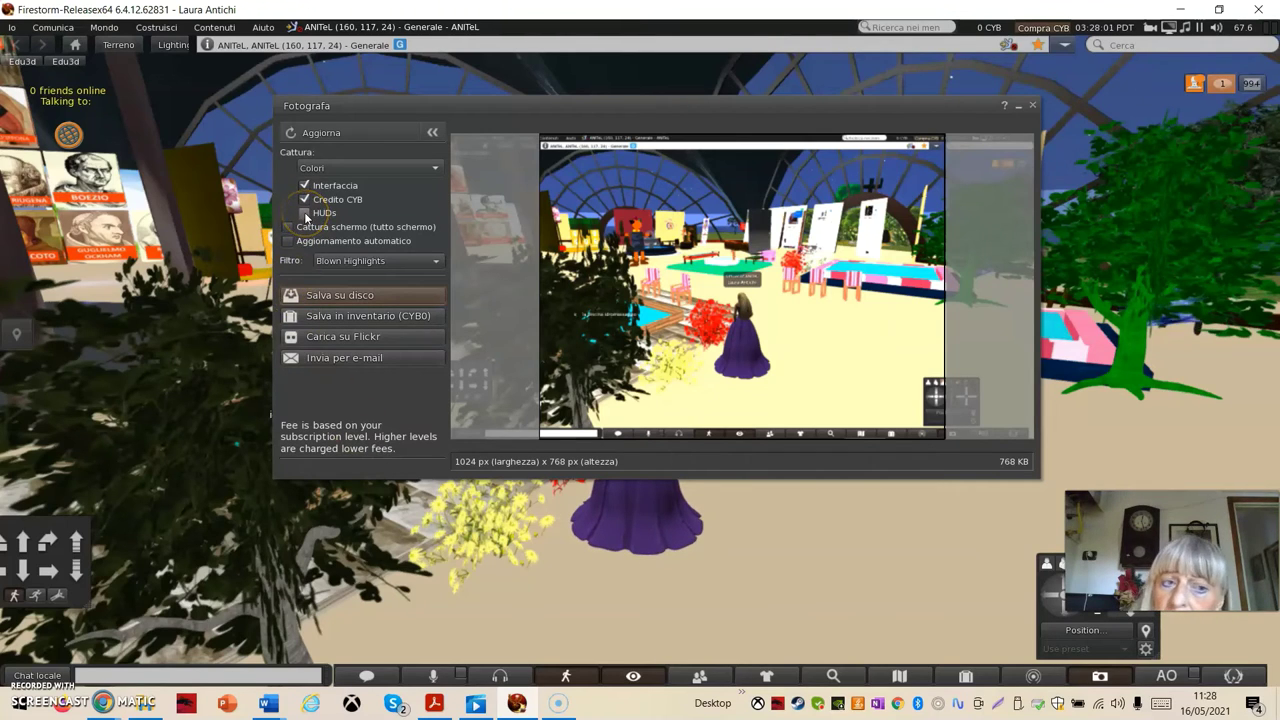
left_click(433, 168)
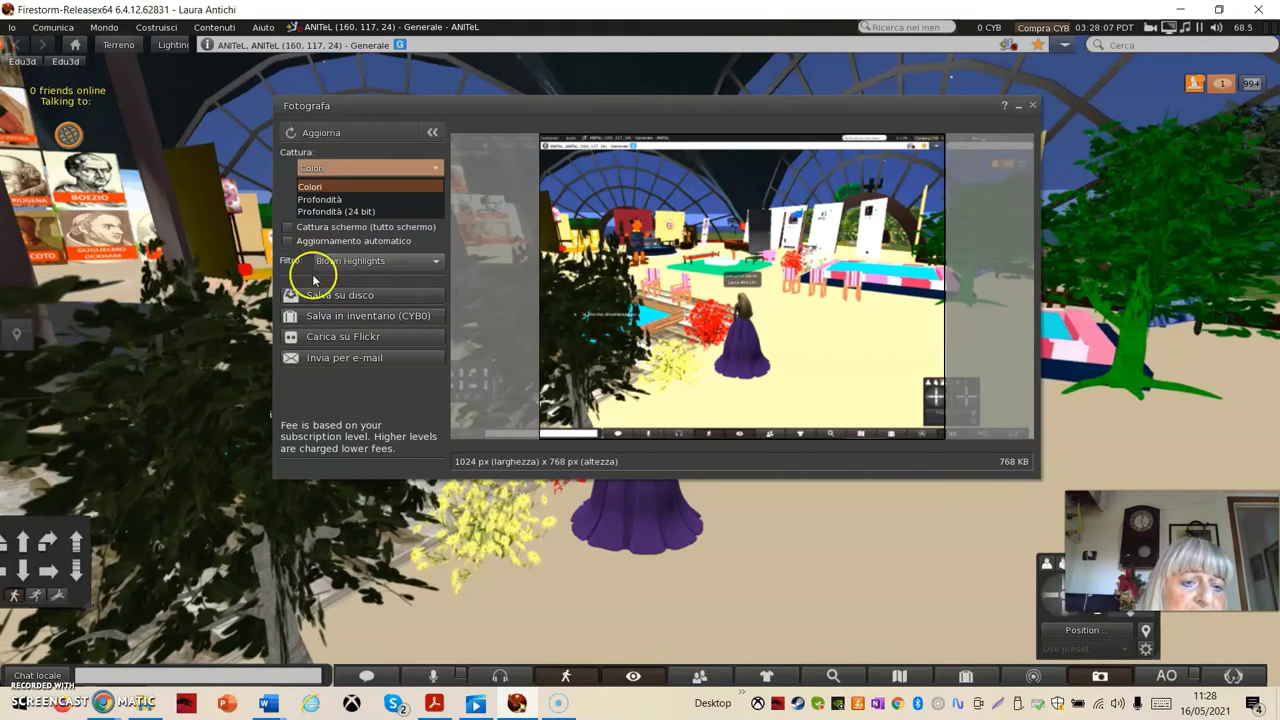
left_click(341, 339)
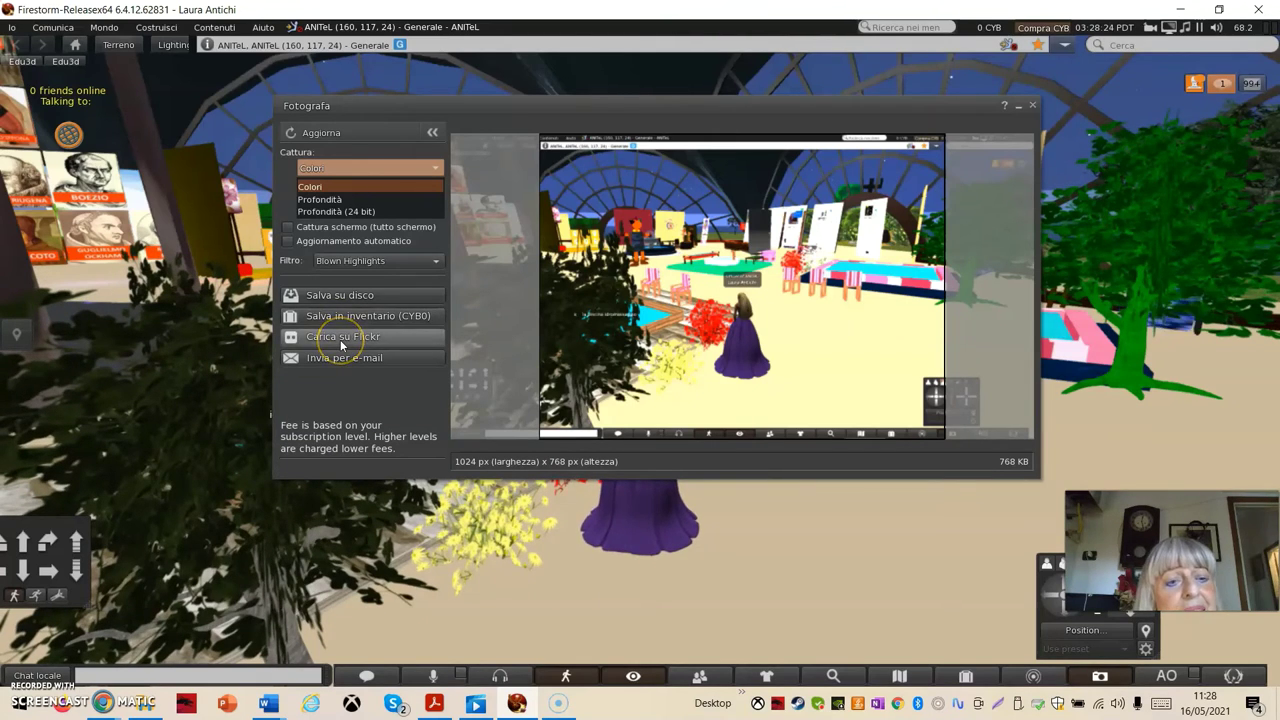
left_click(350, 366)
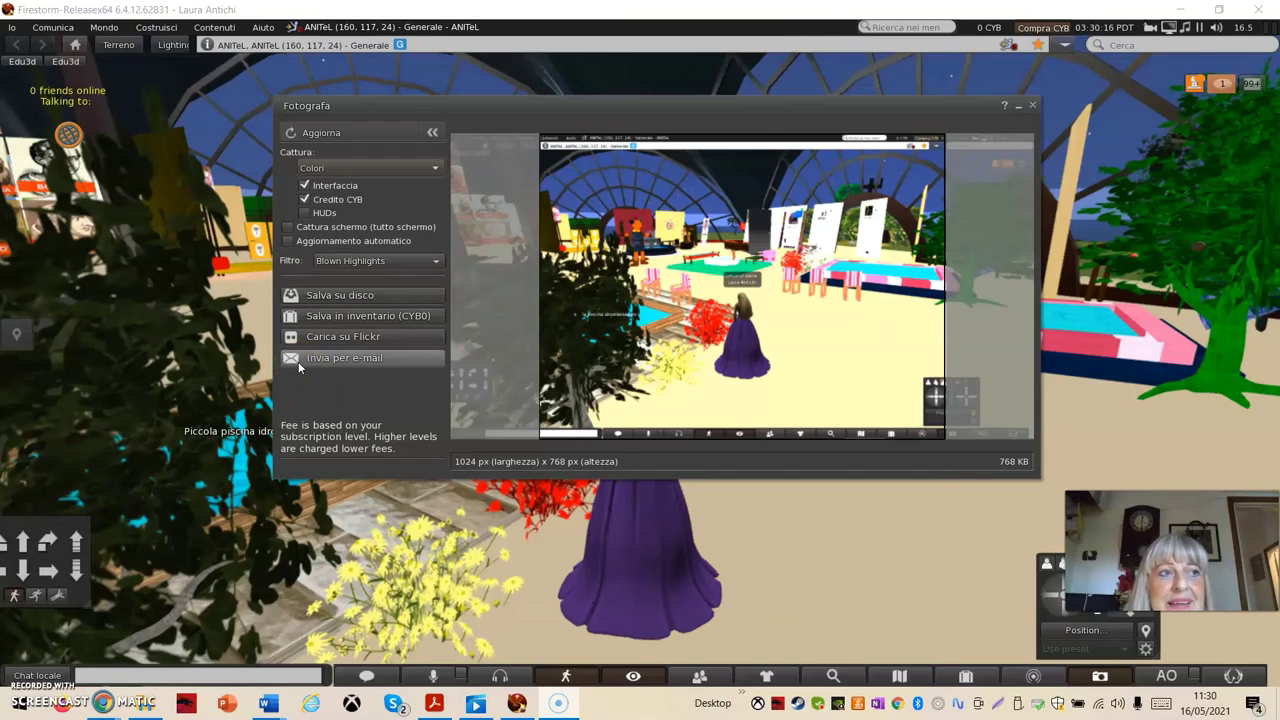
Step: Save the snapshot to disk under a new name, as the PNG image "prova" in the mondi virtuali2021 folder
left_click(366, 297)
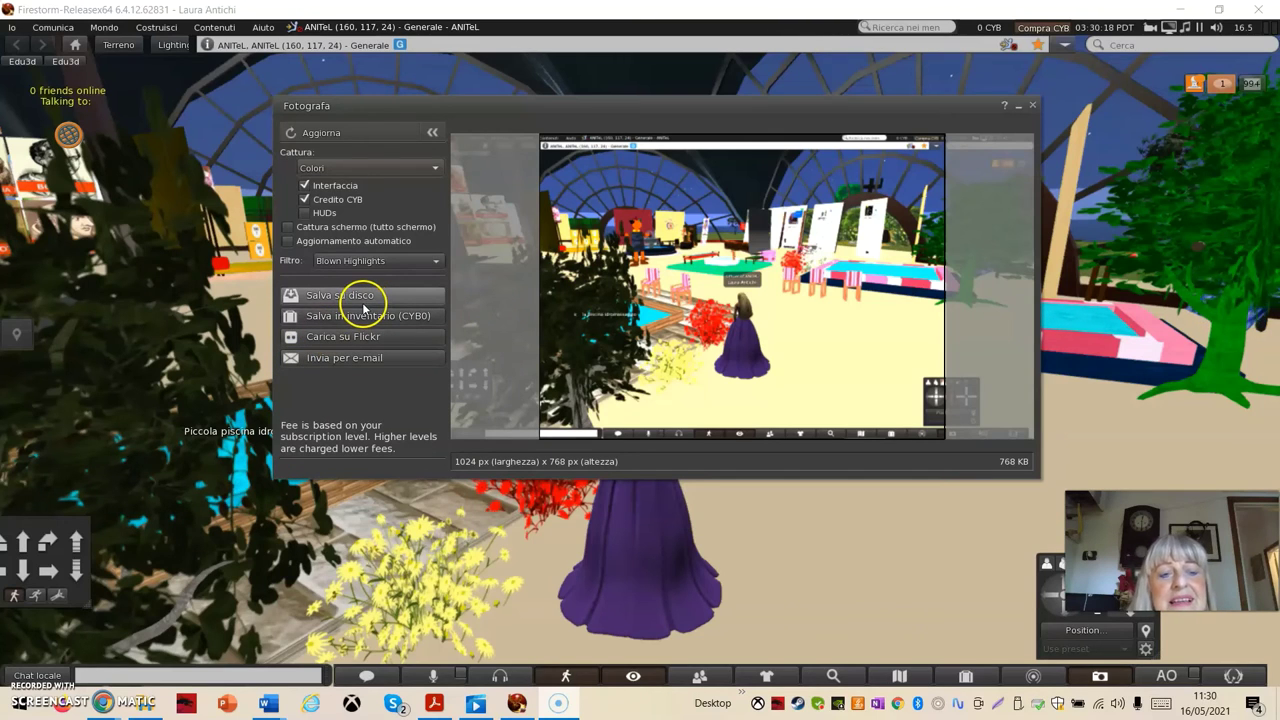
left_click(366, 298)
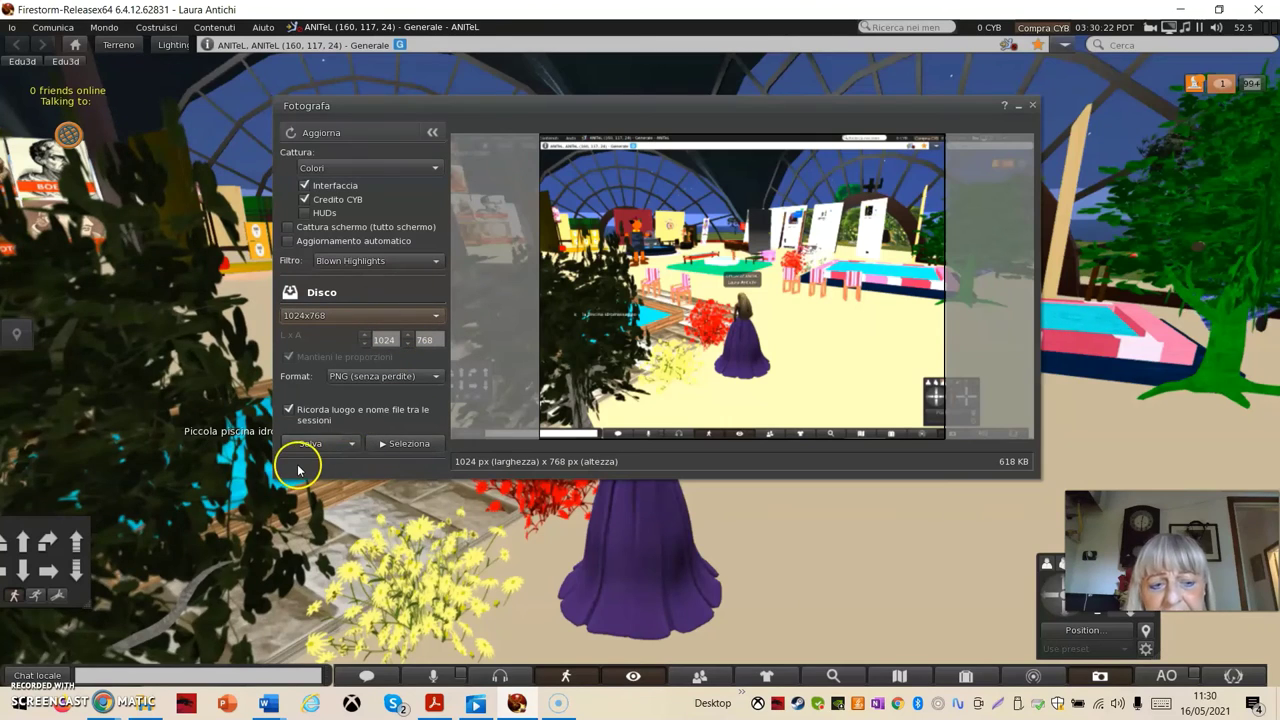
left_click(351, 445)
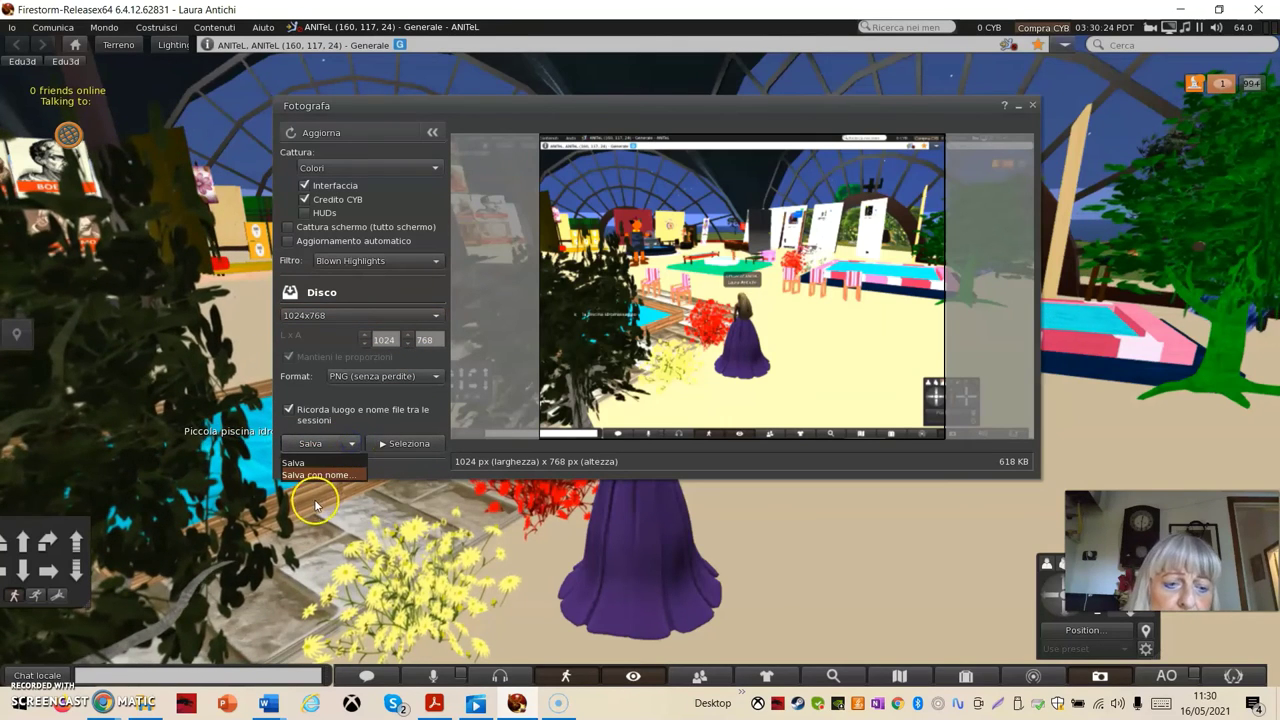
left_click(333, 479)
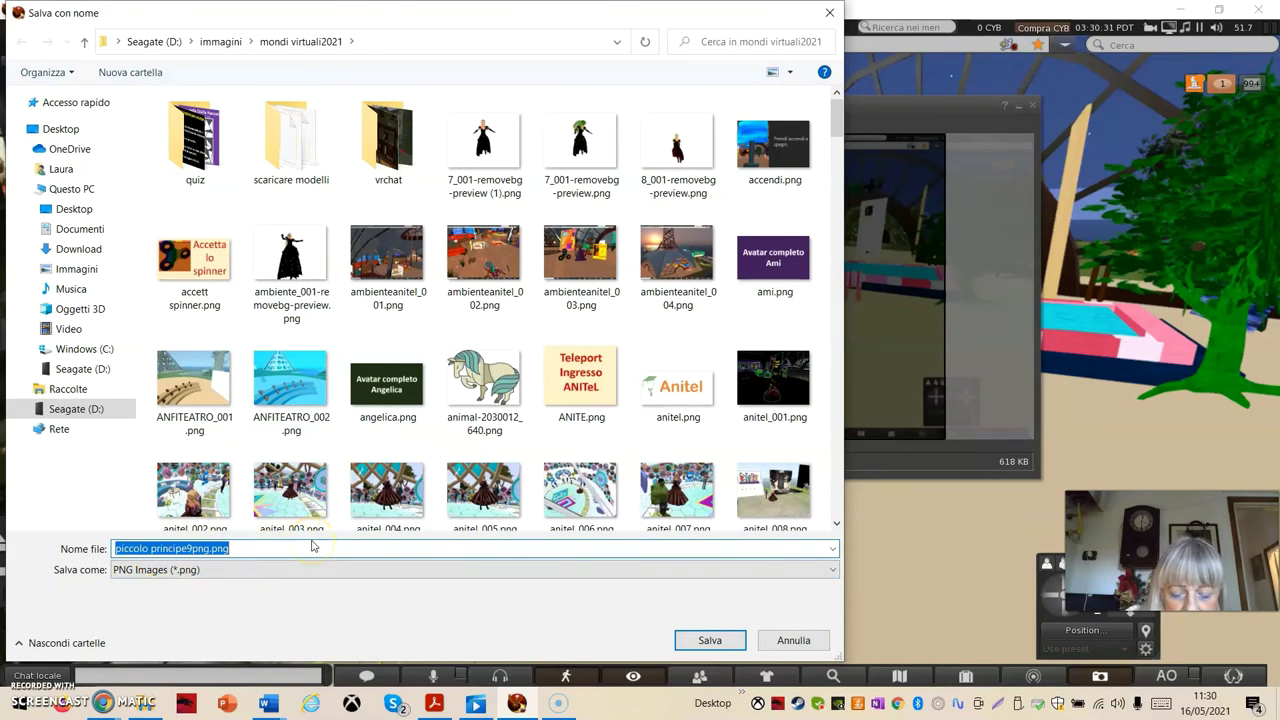
type("p")
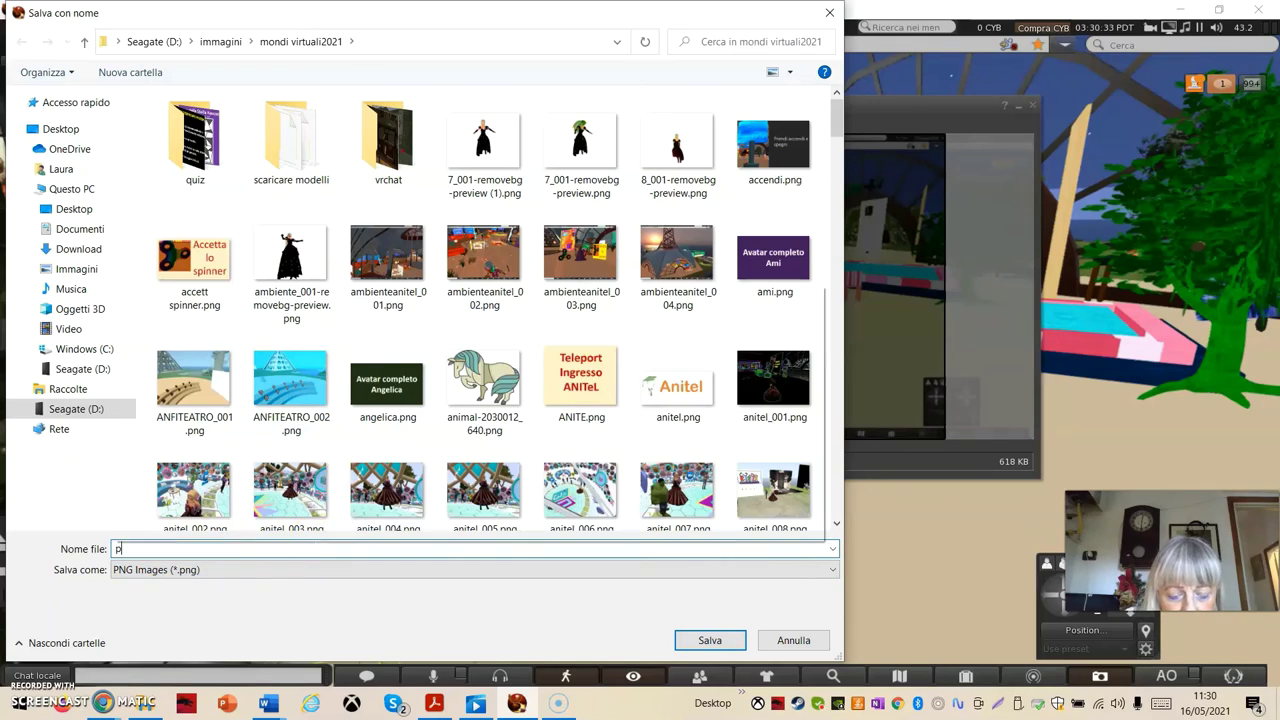
type("rova")
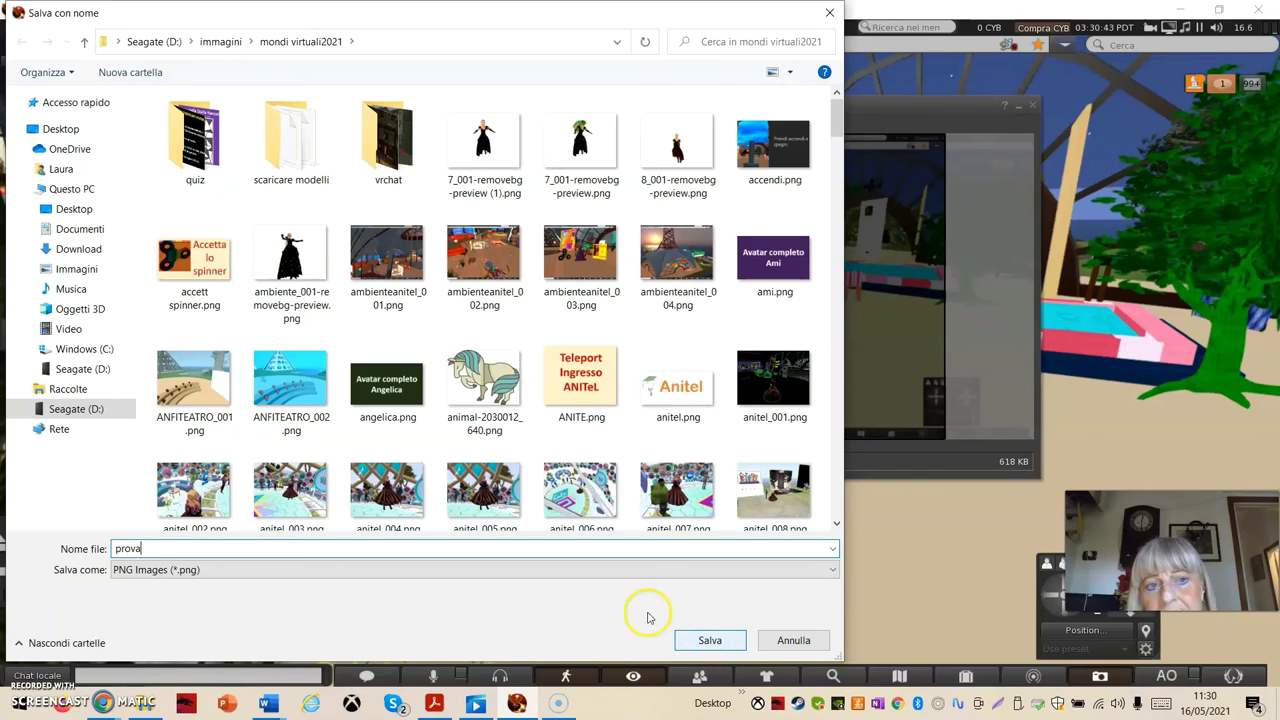
left_click(705, 643)
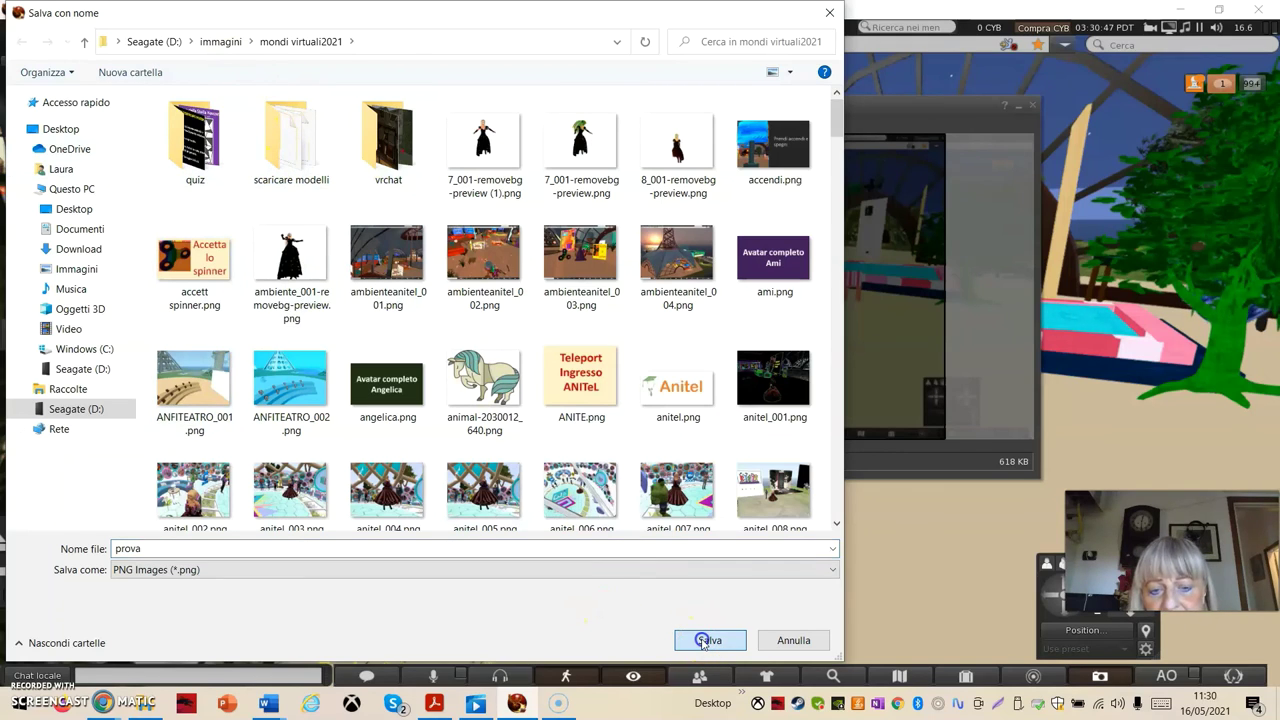